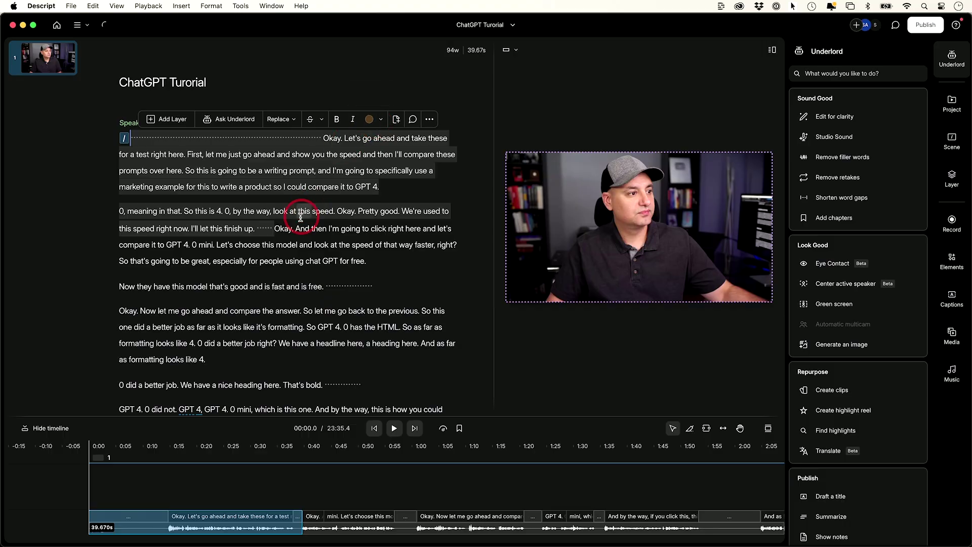
Delete the transcript's opening passage, up to just before "Okay. And then I'm going to click right here".
shift+click(283, 238)
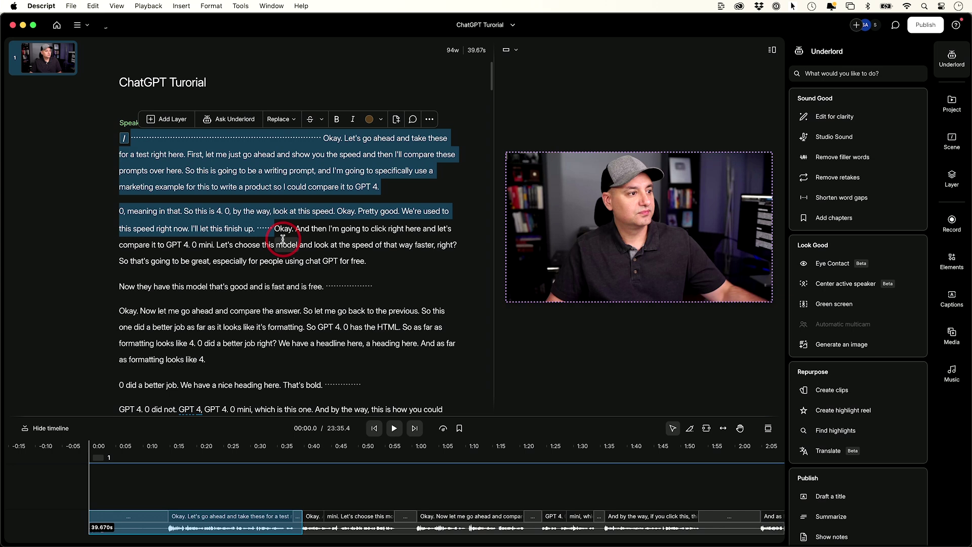
key(BackSpace)
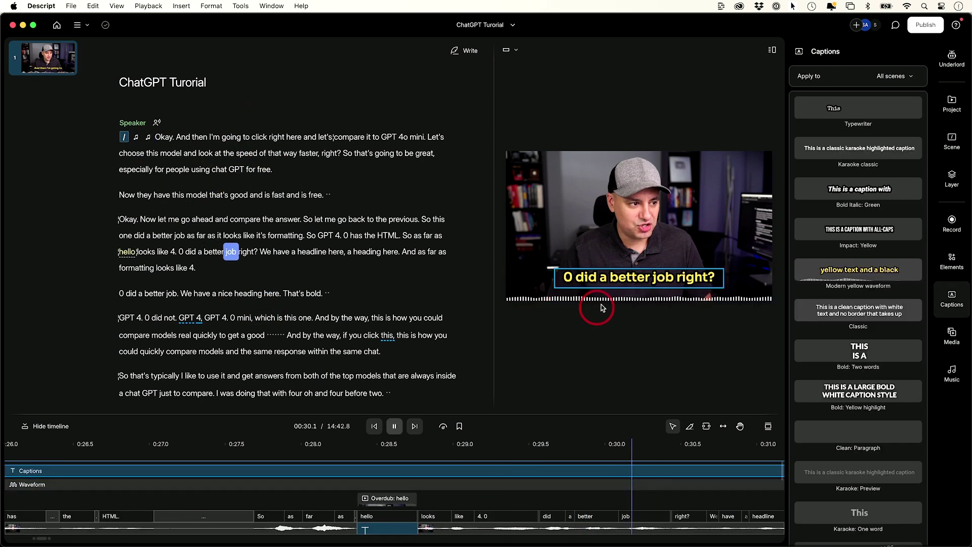
Make the speaker's video fill the vertical canvas and adjust its framing.
key(space)
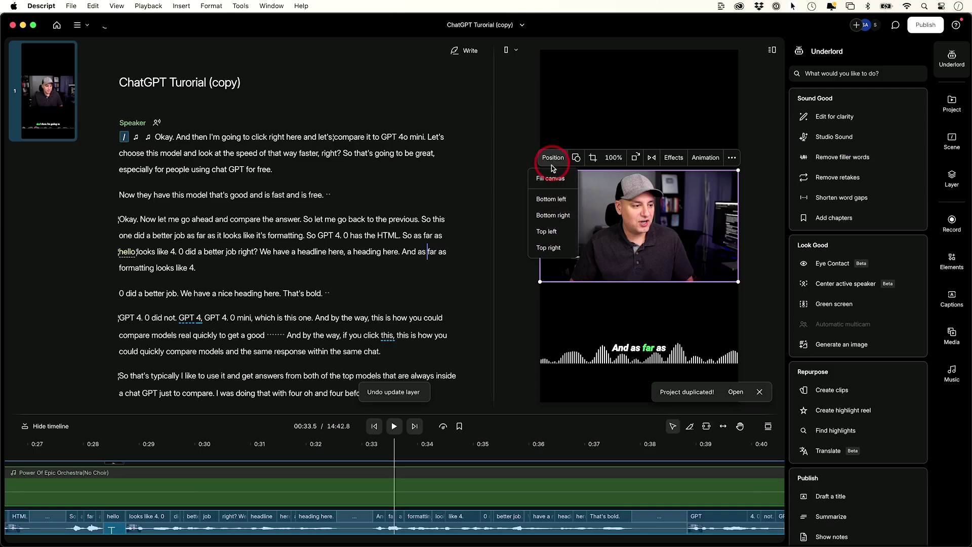
click(550, 178)
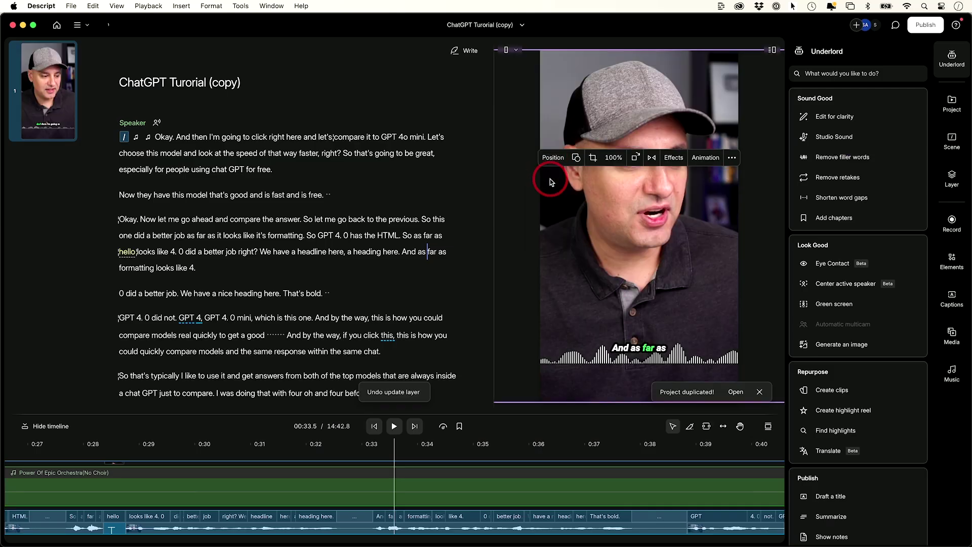
mouse_move(681, 264)
mouse_down()
mouse_move(606, 259)
mouse_move(746, 260)
mouse_move(677, 258)
mouse_up()
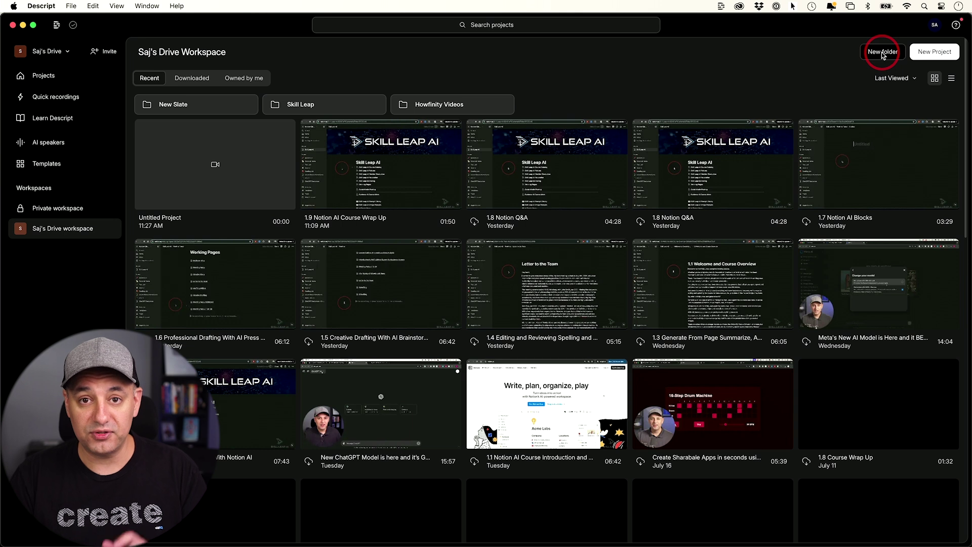
Set the interface theme to Dark.
click(935, 25)
mouse_move(911, 66)
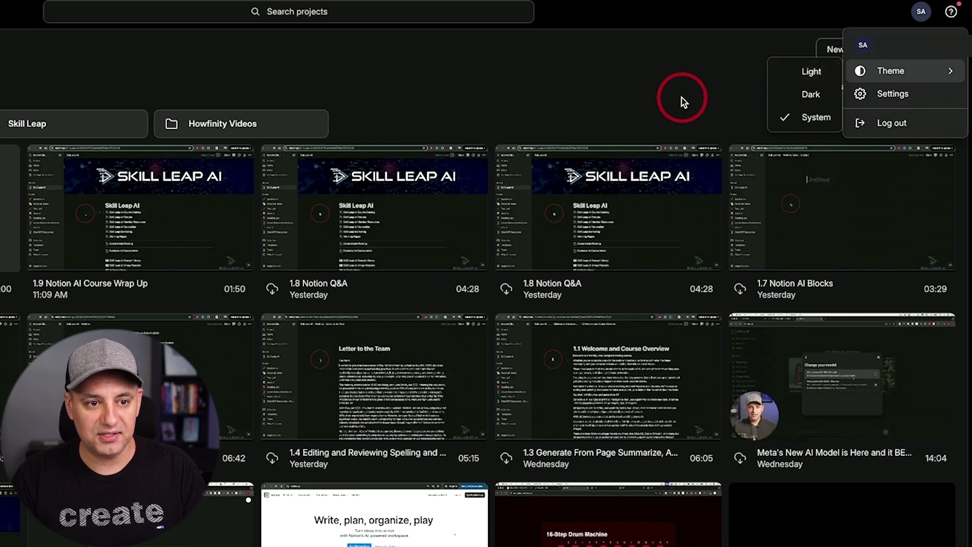
click(805, 94)
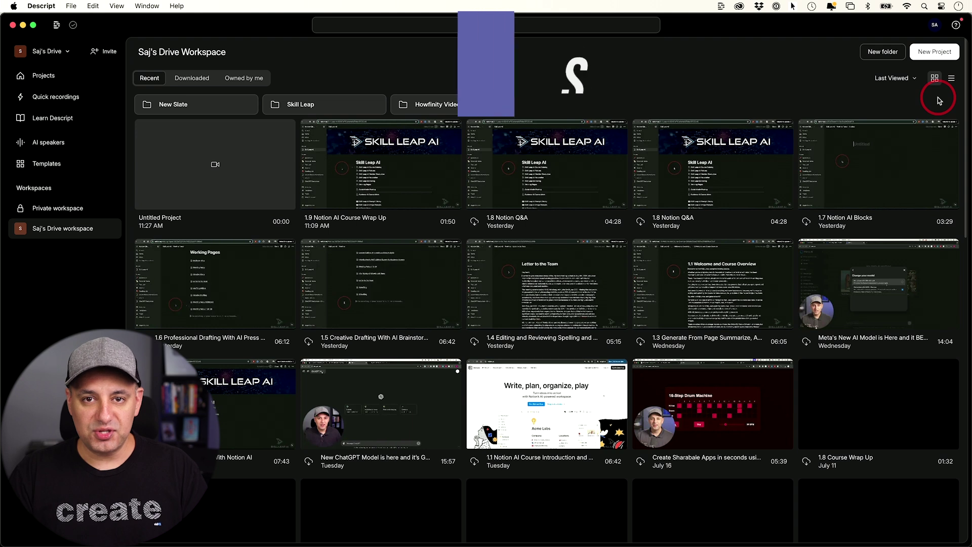
Create a new video project and look over the Underlord AI tools.
click(922, 52)
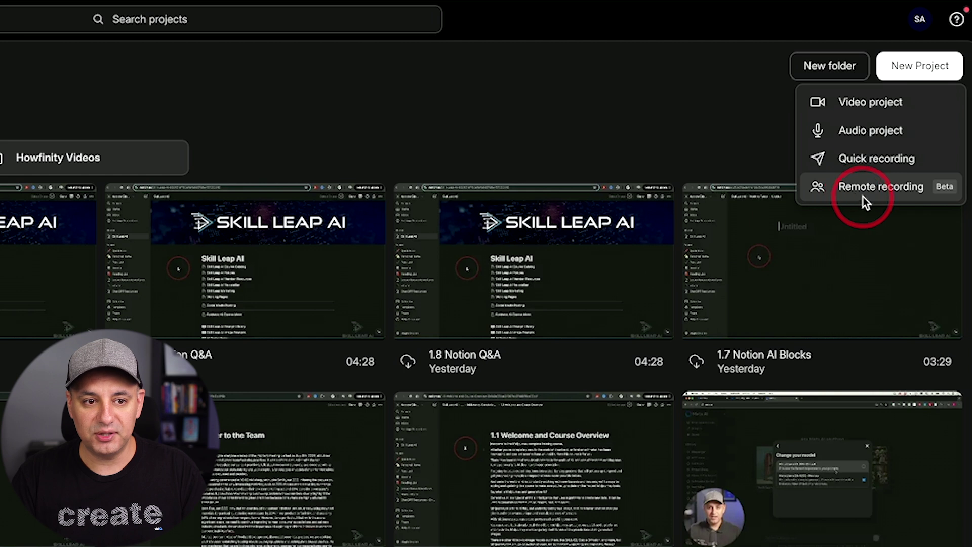
click(861, 105)
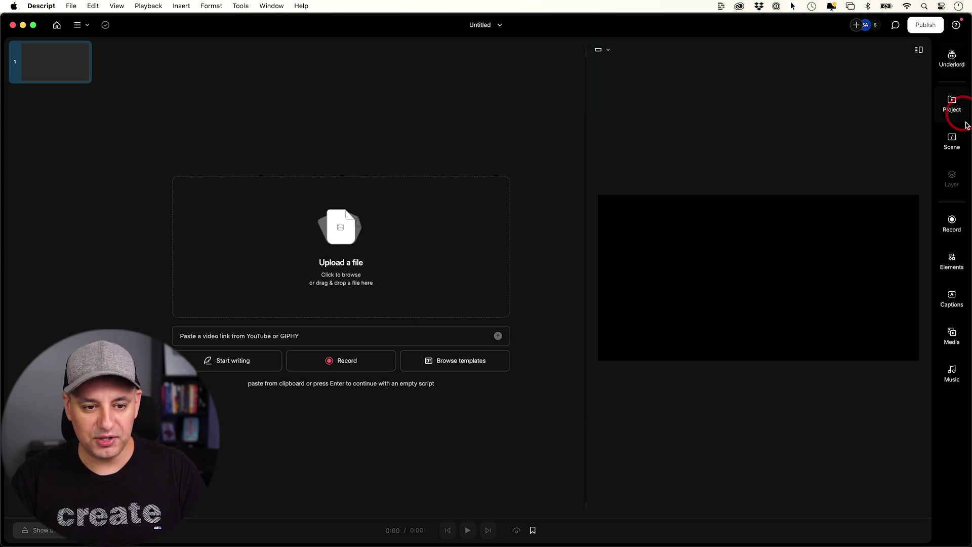
click(951, 57)
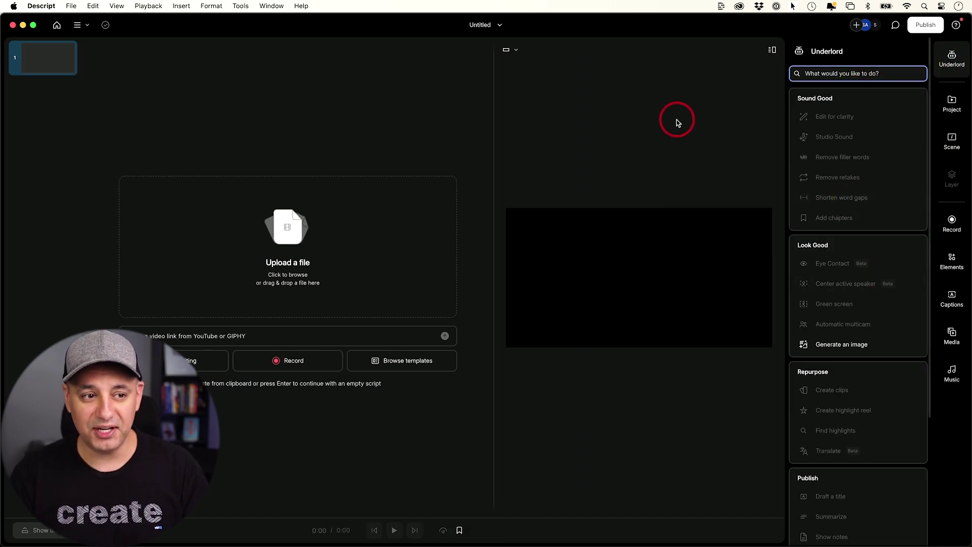
click(960, 64)
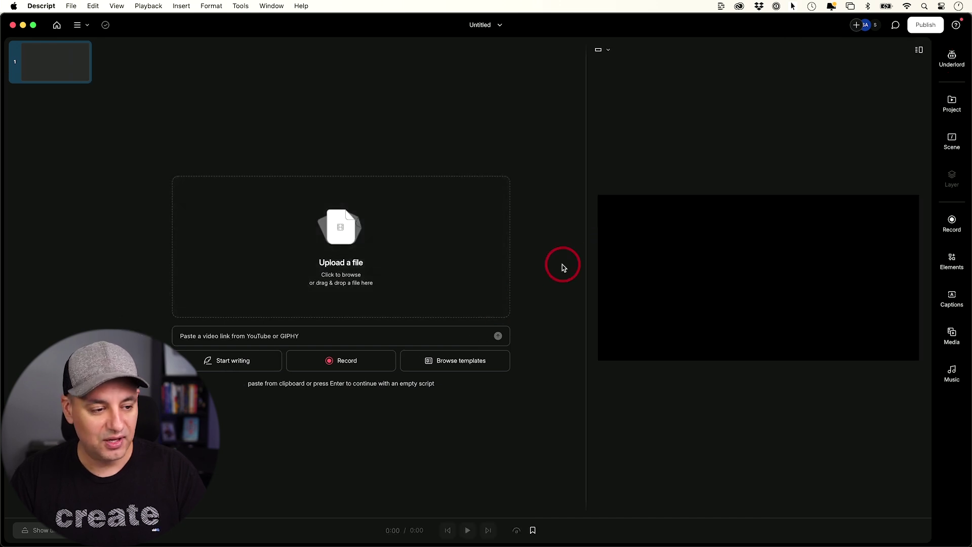
Upload the video file "Studio two CAM 1 03" into the empty project.
click(358, 238)
click(429, 221)
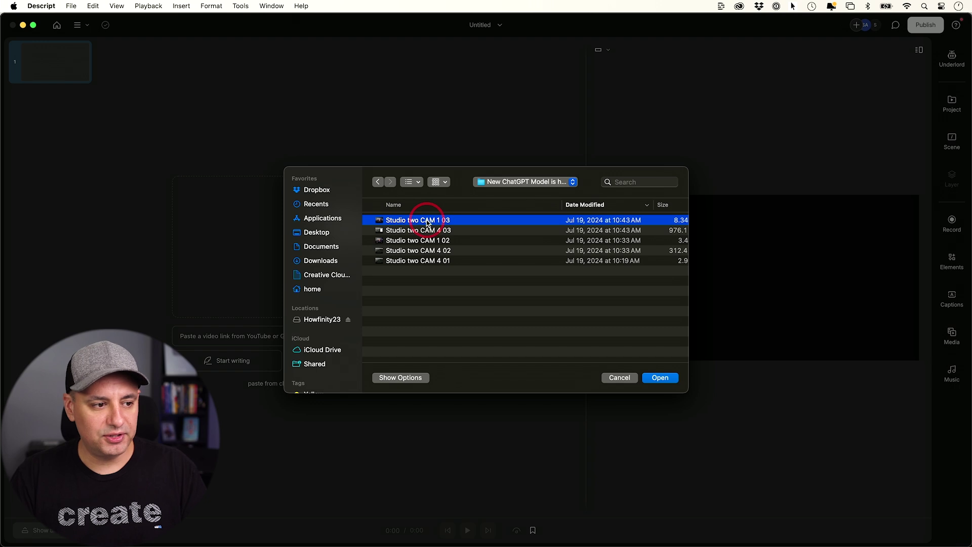
click(660, 379)
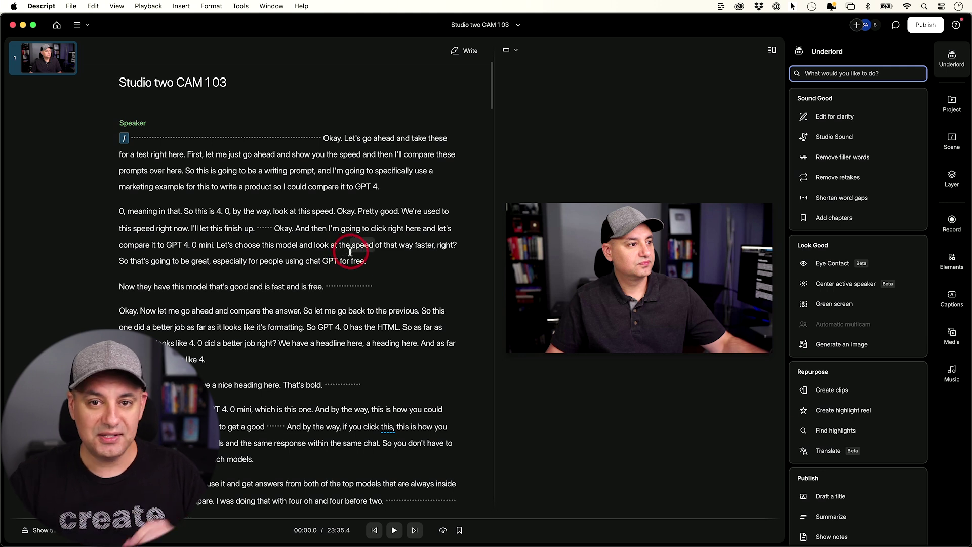
Rename the composition as "ChatGPT Turorial".
click(568, 303)
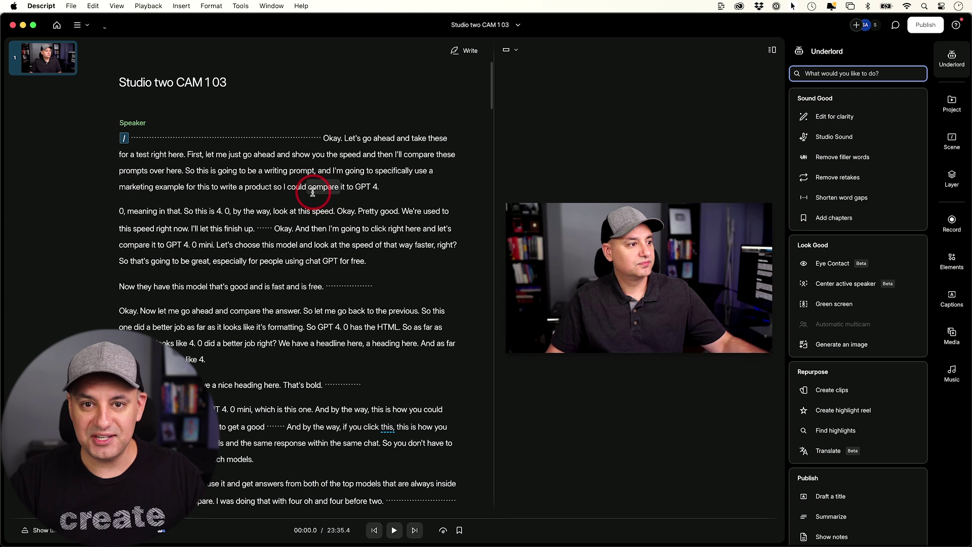
click(293, 296)
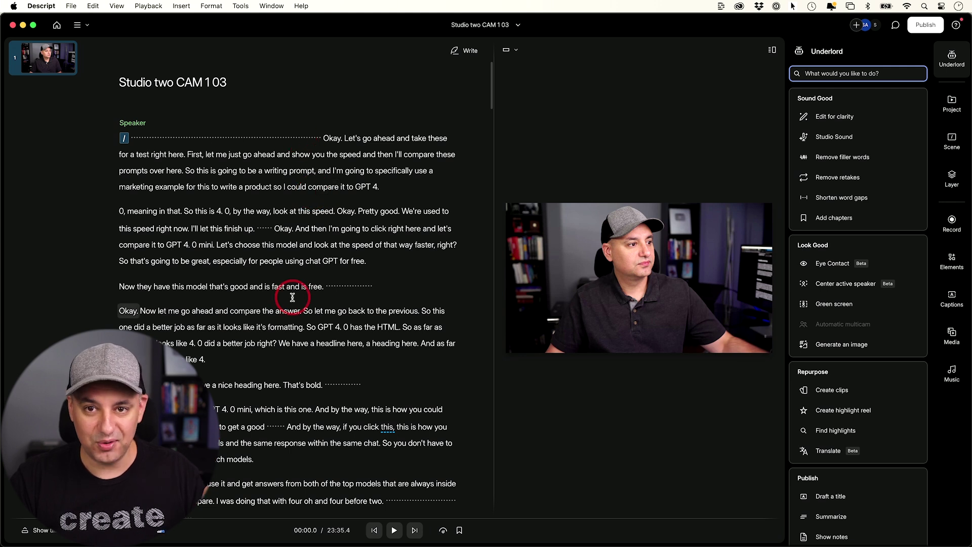
click(160, 75)
click(164, 84)
double_click(165, 83)
click(120, 80)
shift+click(260, 80)
text(ChatGP)
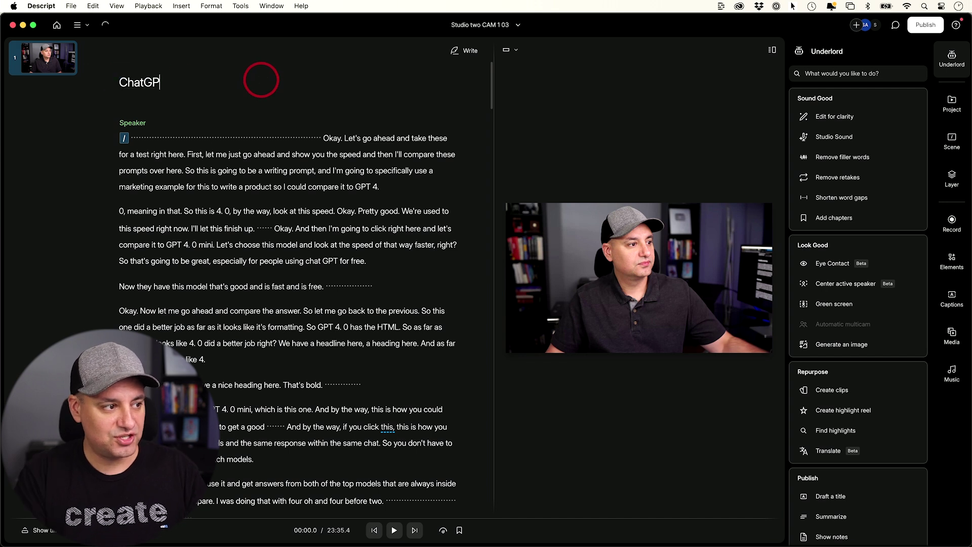
text(T Tur)
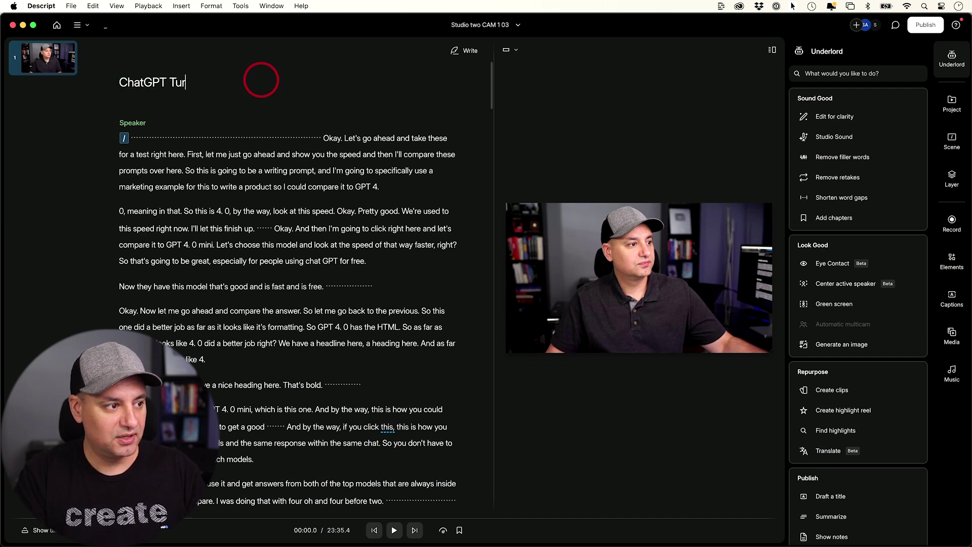
text(orial)
click(256, 186)
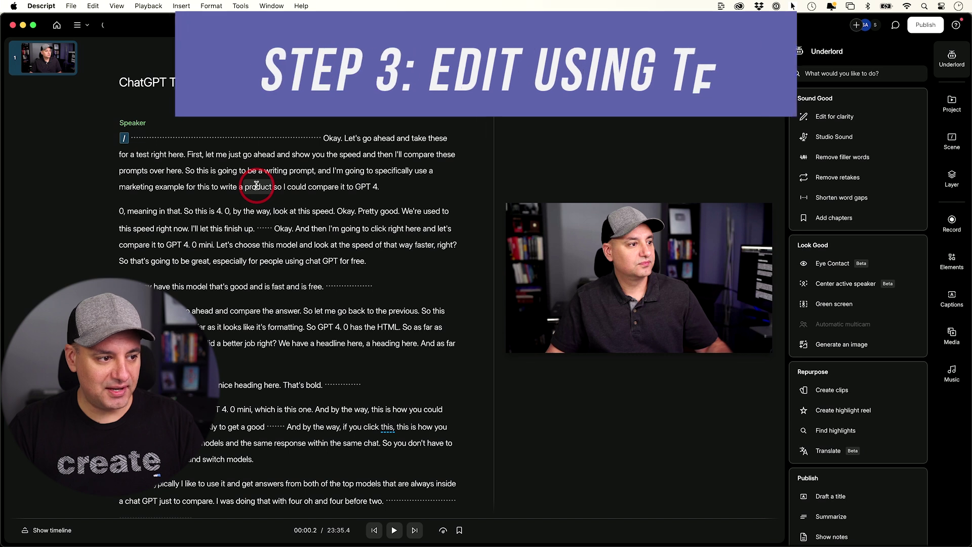
Show the timeline and examine the clip matching the transcript's opening passage, which ends at "I'll let this finish up.".
click(49, 528)
click(41, 533)
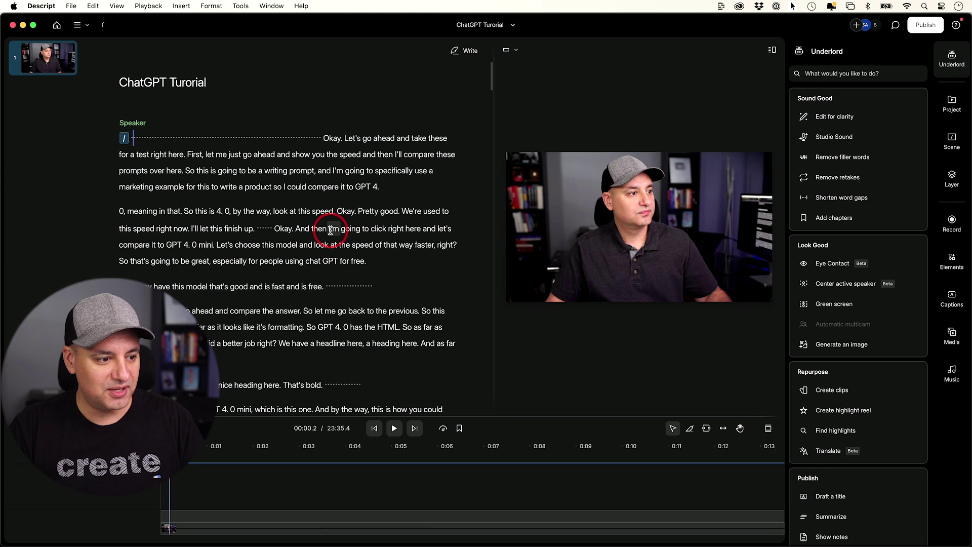
drag(131, 138, 276, 229)
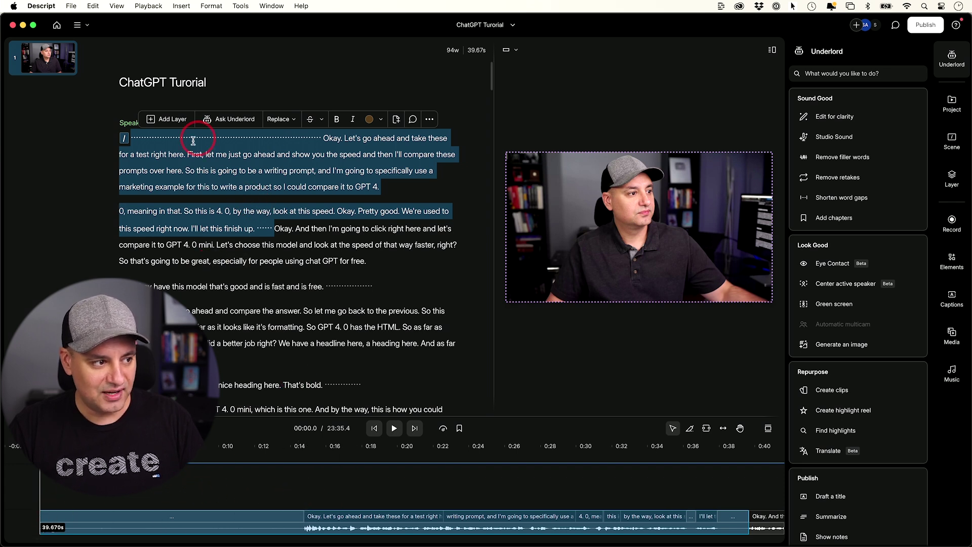
click(296, 494)
scroll(486, 483, left, 5)
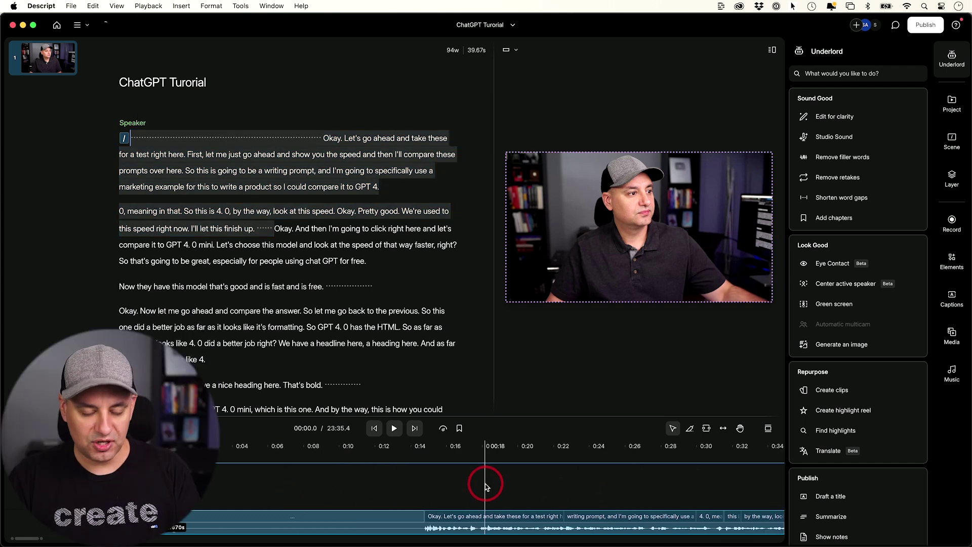
scroll(485, 484, down, 3)
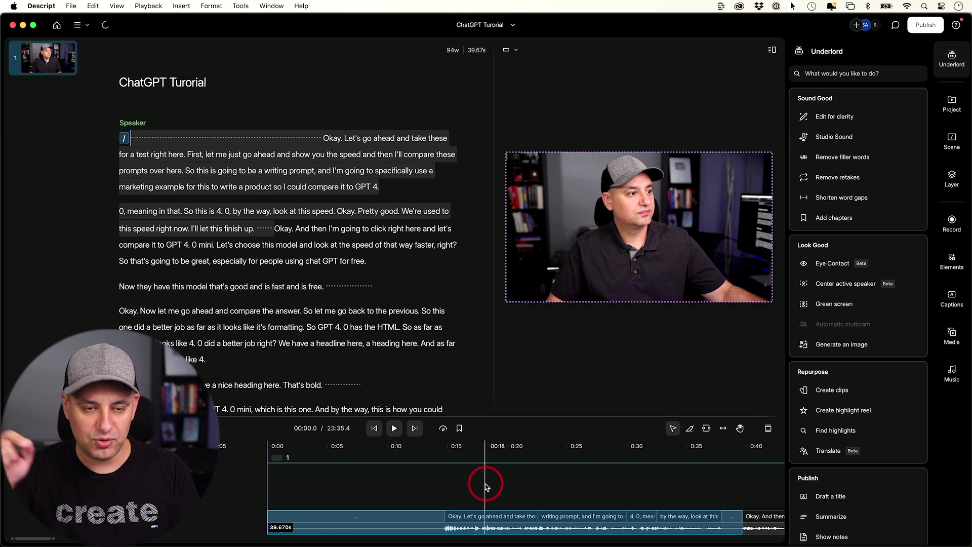
scroll(485, 484, down, 4)
scroll(485, 485, down, 5)
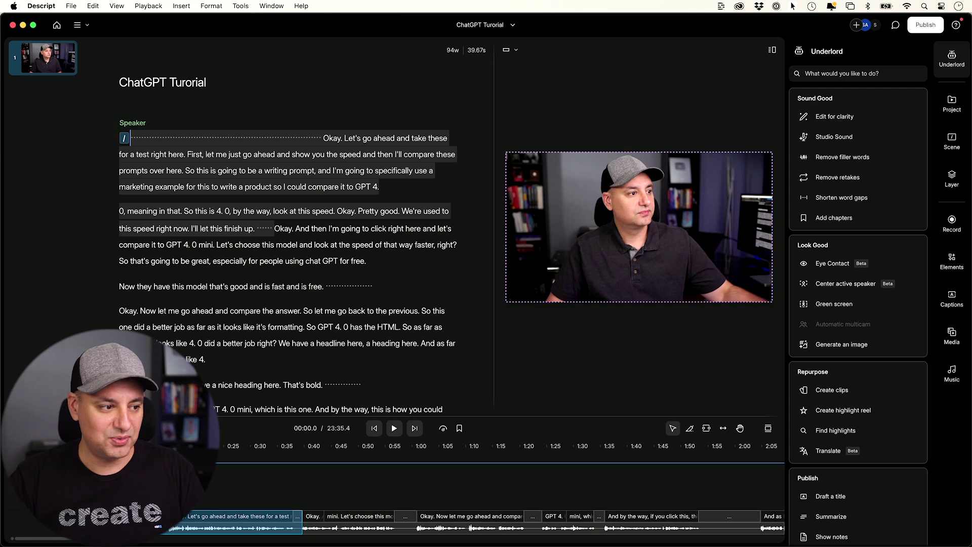
Delete the opening passage so the transcript starts at "Okay. And then I'm going to click right here".
click(243, 151)
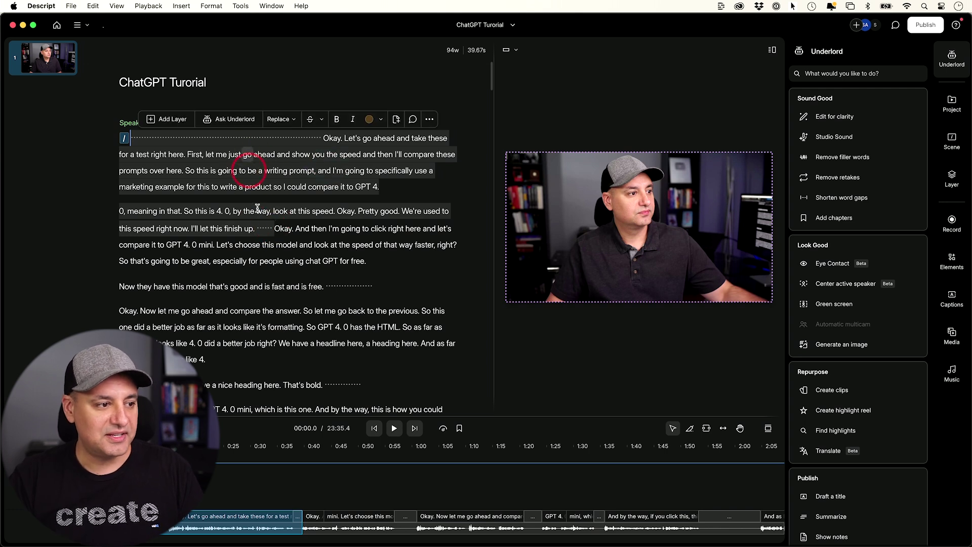
click(340, 122)
click(393, 122)
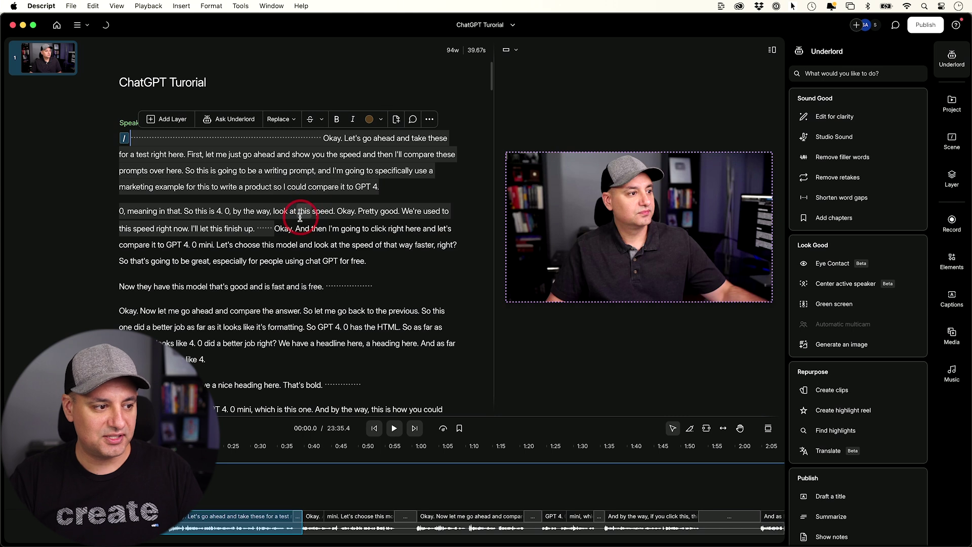
shift+click(283, 238)
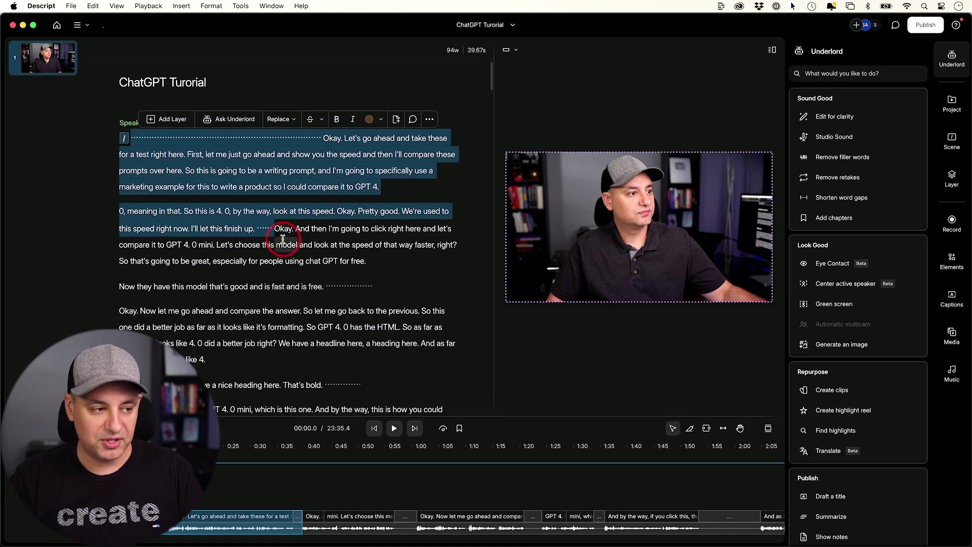
key(BackSpace)
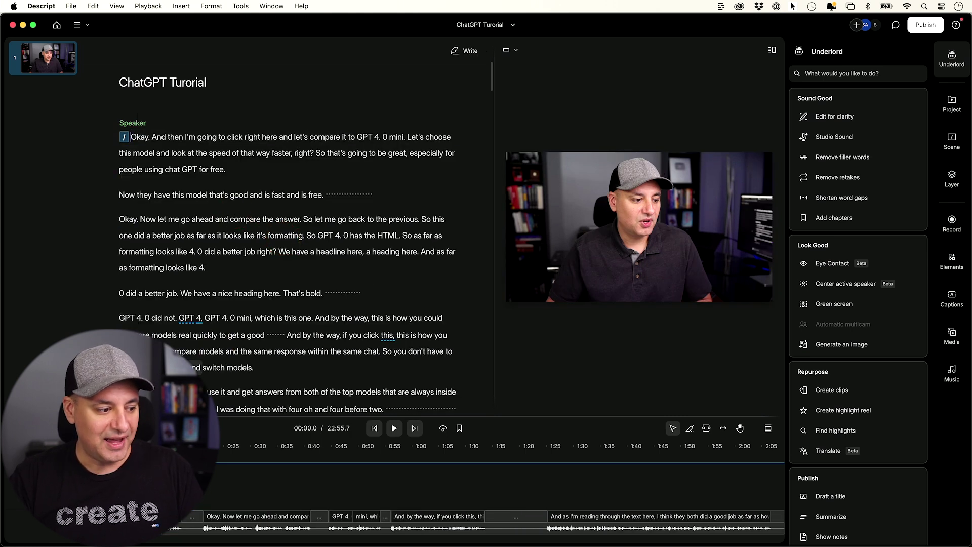
Select the line "Now they have this model that's good and is fast and is free." to view its timeline clip, and clear the selection.
click(426, 511)
click(265, 314)
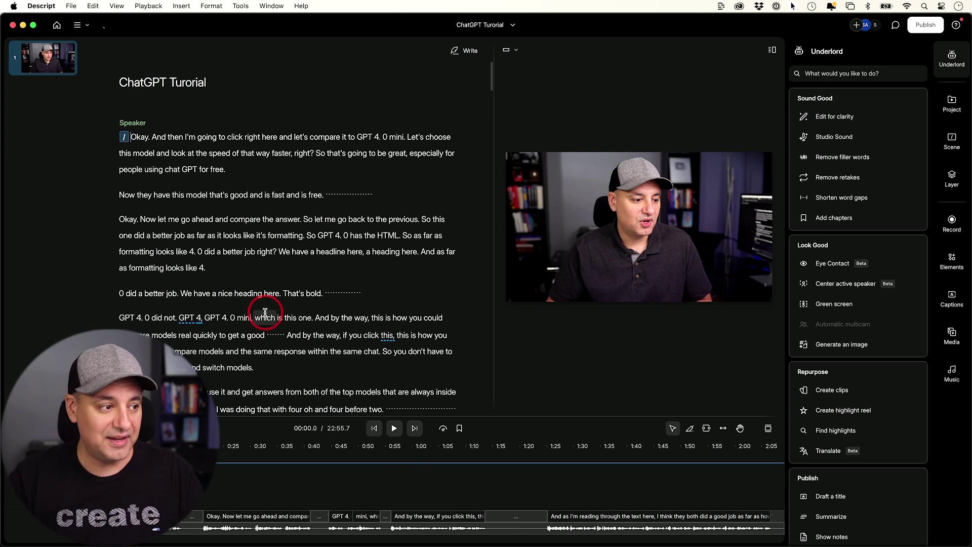
click(208, 179)
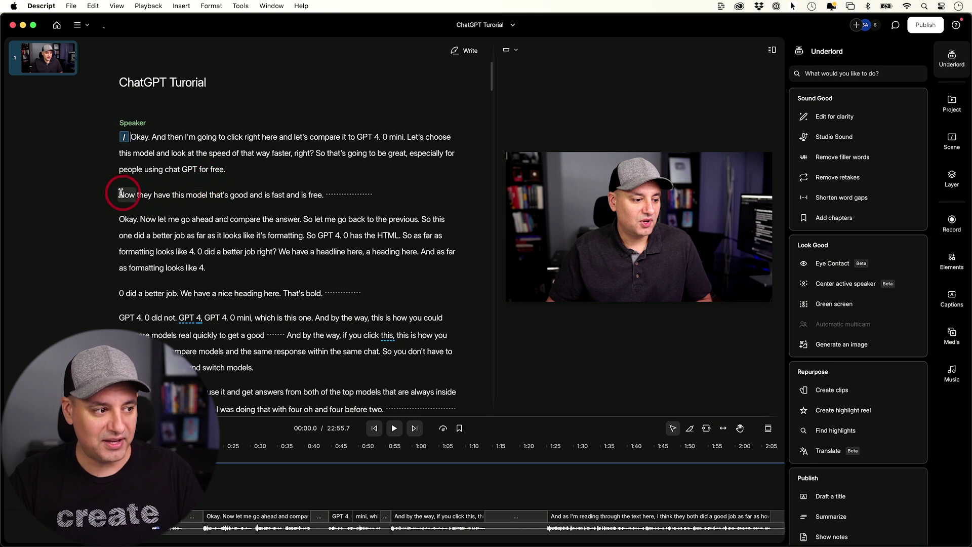
drag(120, 193, 417, 194)
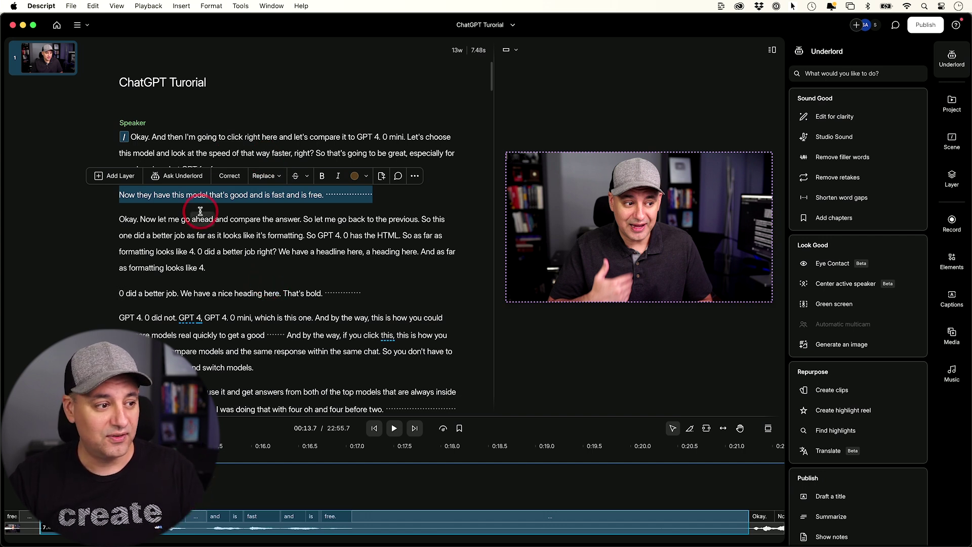
click(235, 211)
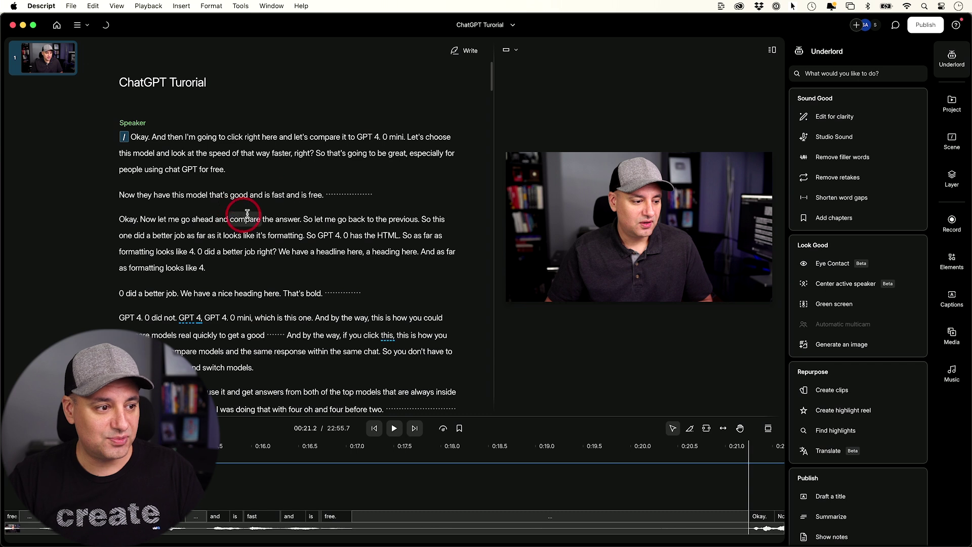
Enter "GPT 4o mini." as the correction for "GPT 4. 0 mini." in the opening paragraph and find all matches in the transcript.
drag(357, 134, 404, 134)
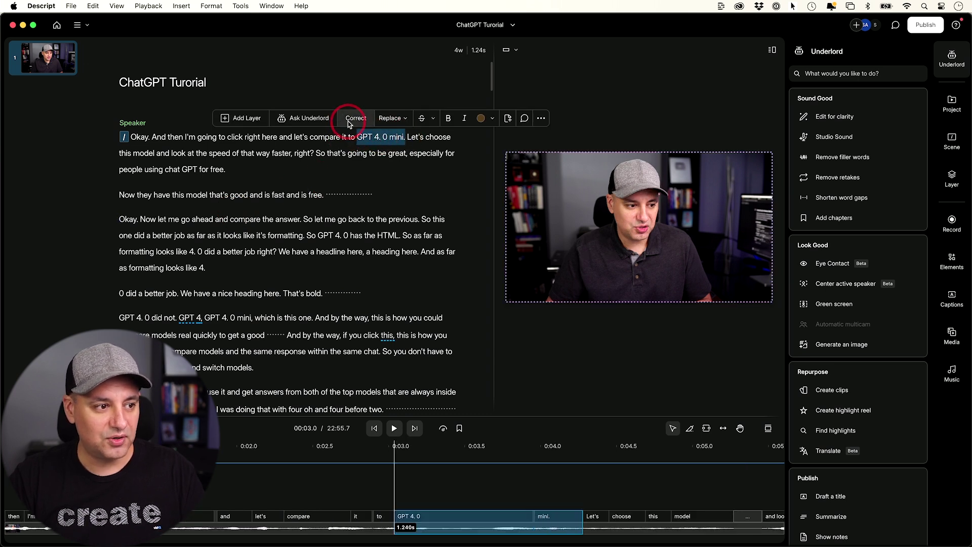
click(349, 120)
click(346, 114)
click(337, 114)
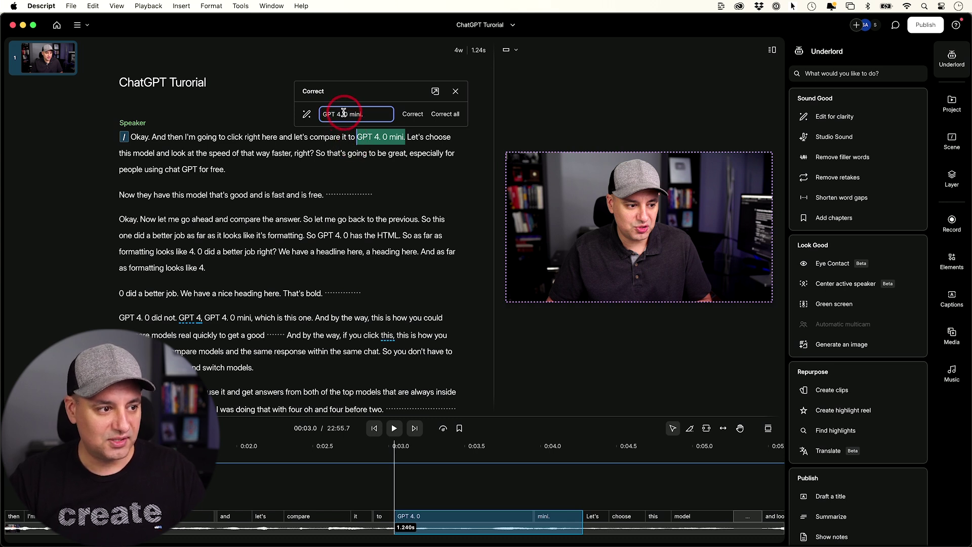
click(358, 140)
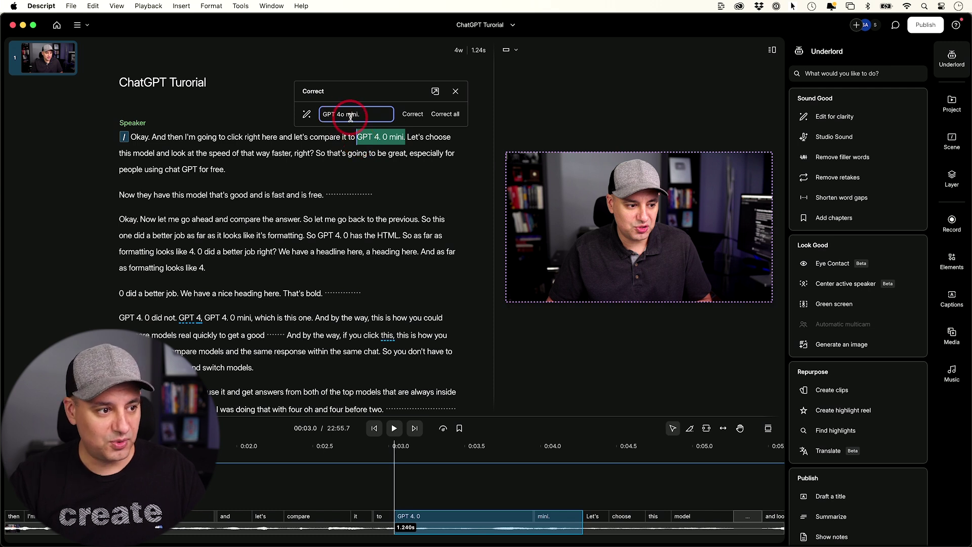
click(405, 116)
click(447, 116)
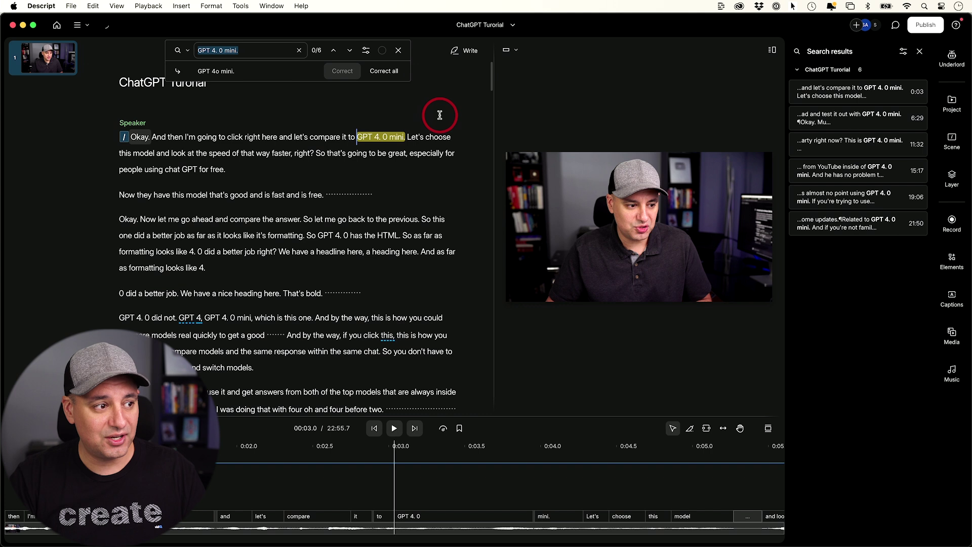
Apply the "GPT 4o mini." correction to every match in the transcript and close the search.
click(232, 63)
click(321, 52)
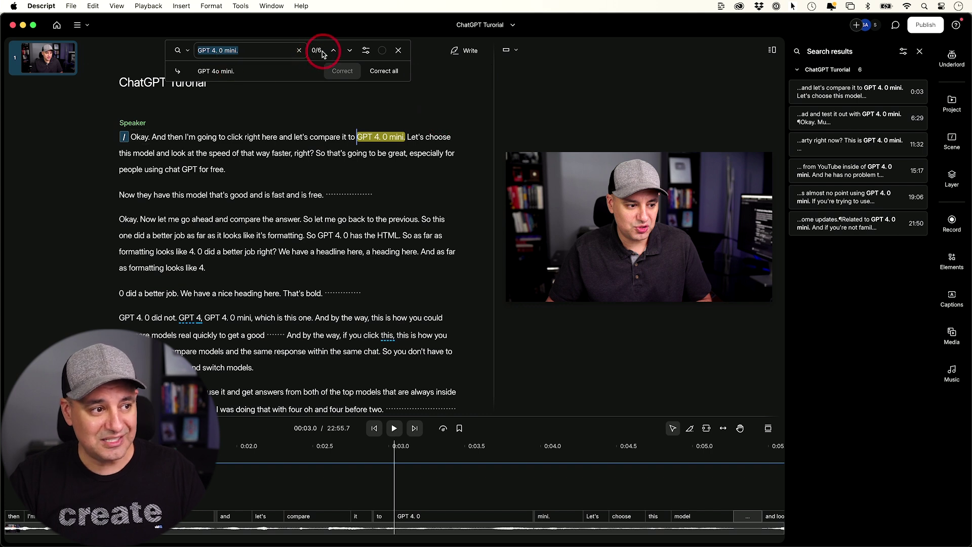
click(223, 50)
click(395, 71)
click(389, 135)
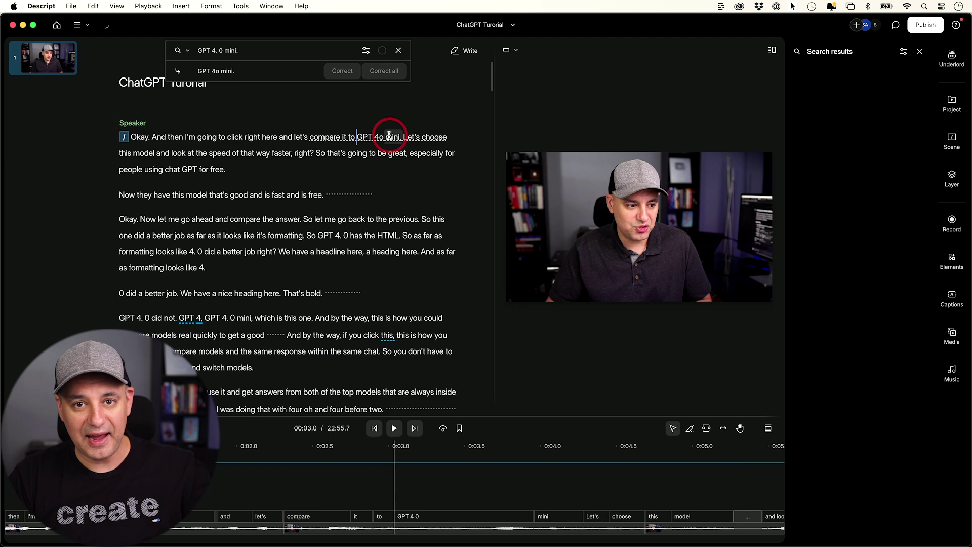
click(387, 178)
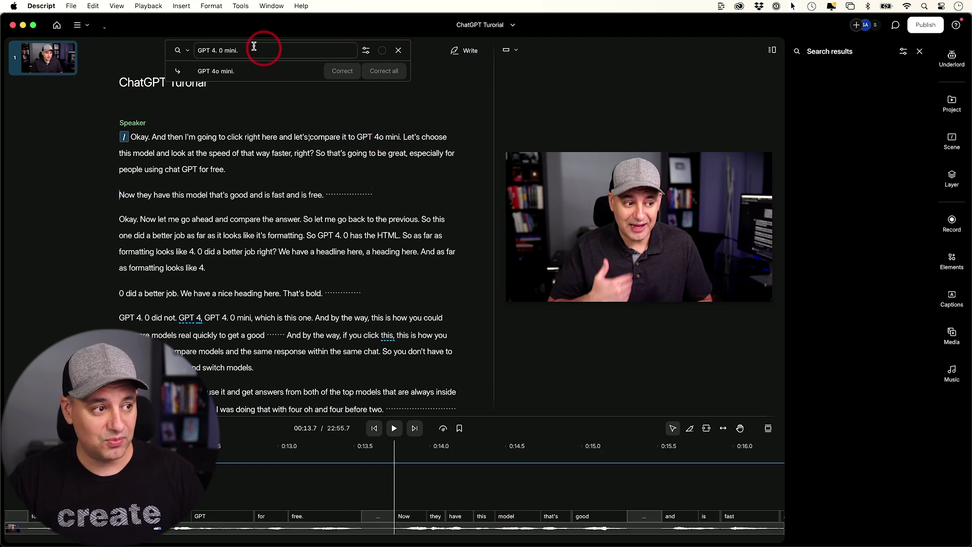
click(229, 50)
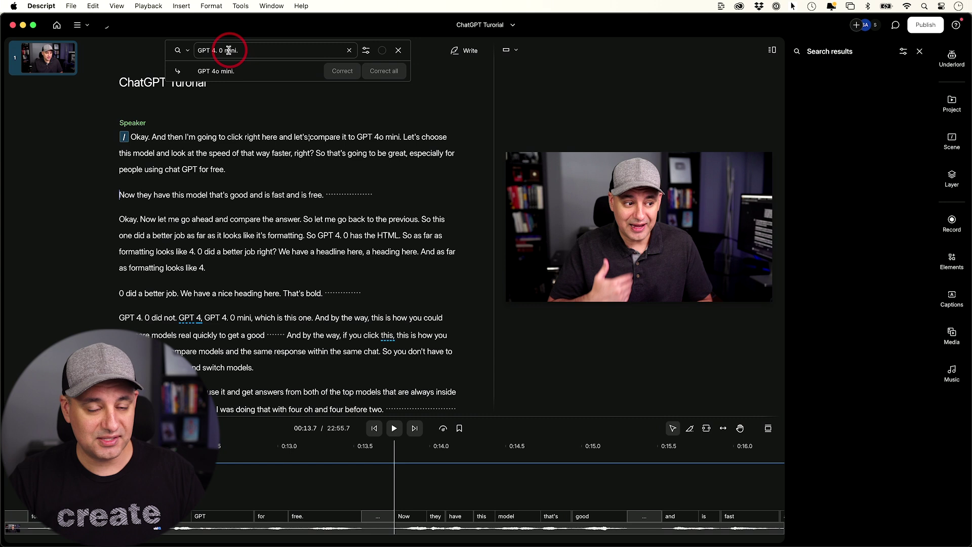
click(357, 201)
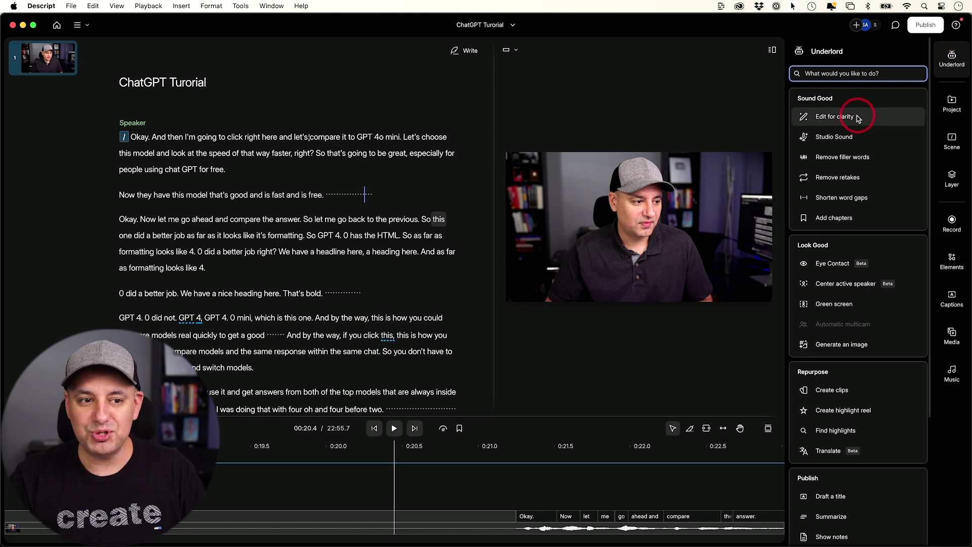
Run Edit for clarity on the whole composition, apply its edits to the script, and accept all deletions.
mouse_move(858, 119)
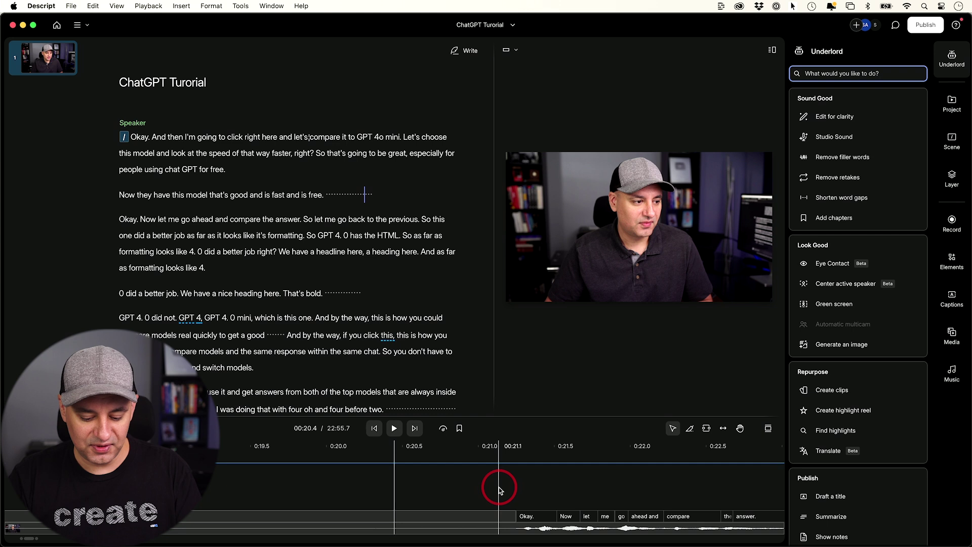
click(500, 487)
scroll(499, 487, down, 3)
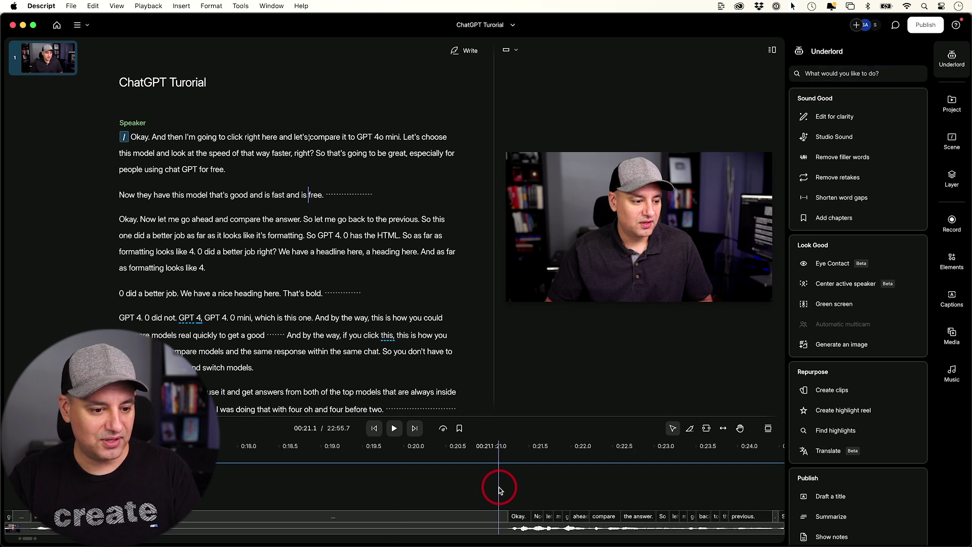
scroll(499, 487, down, 10)
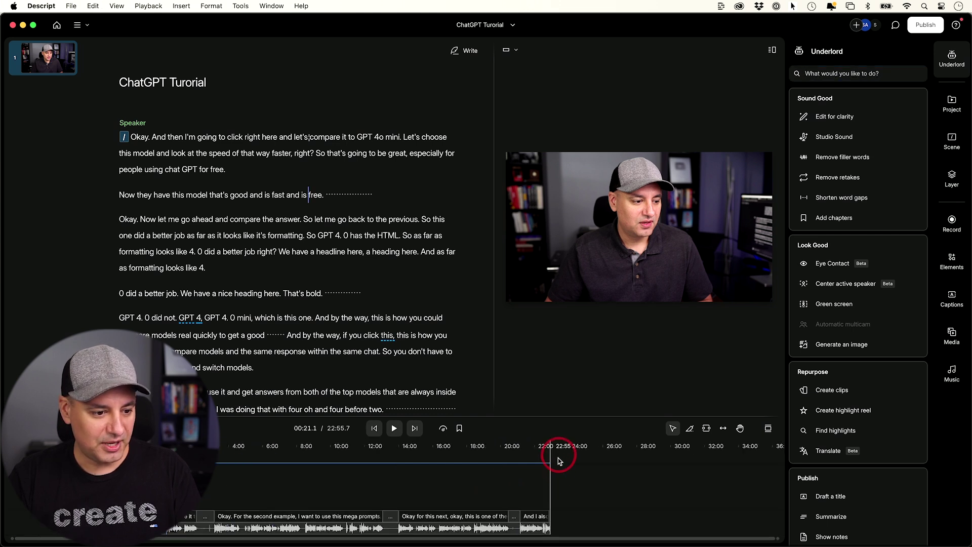
click(835, 121)
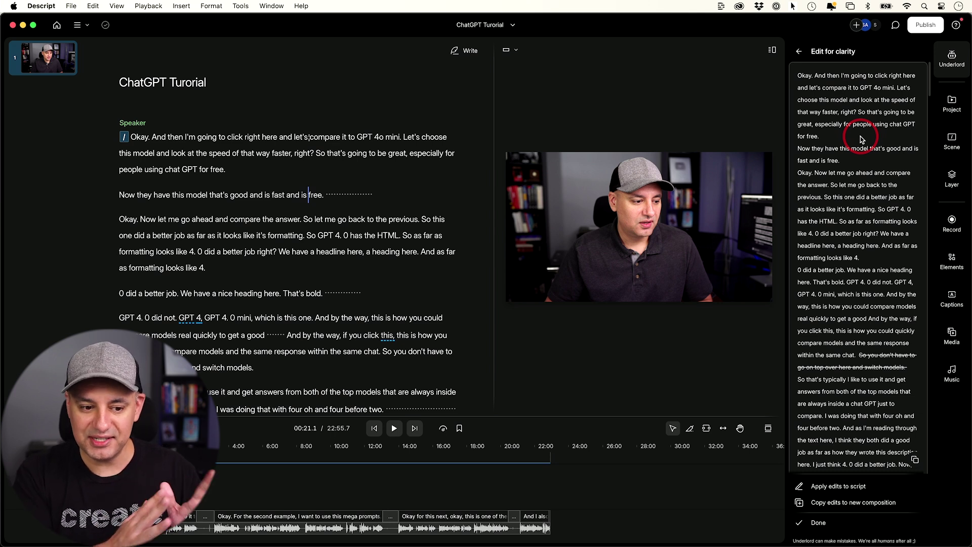
click(840, 488)
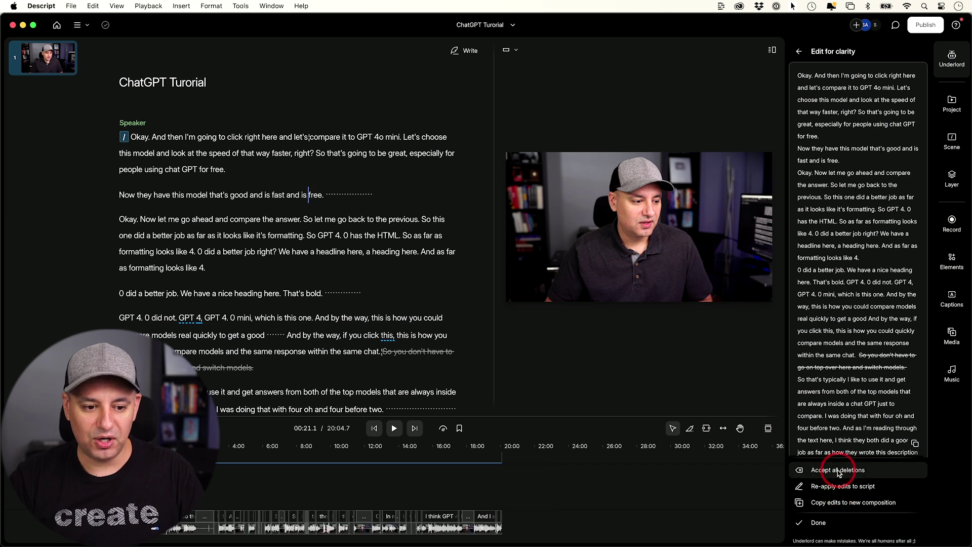
click(838, 471)
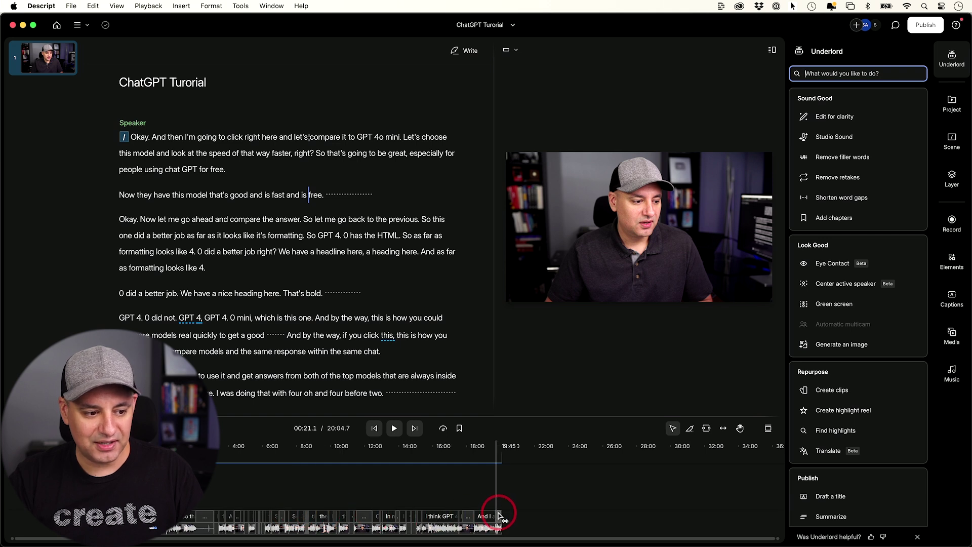
Find word gaps of 3 seconds or more and play the gap after "is fast and is free.".
click(952, 58)
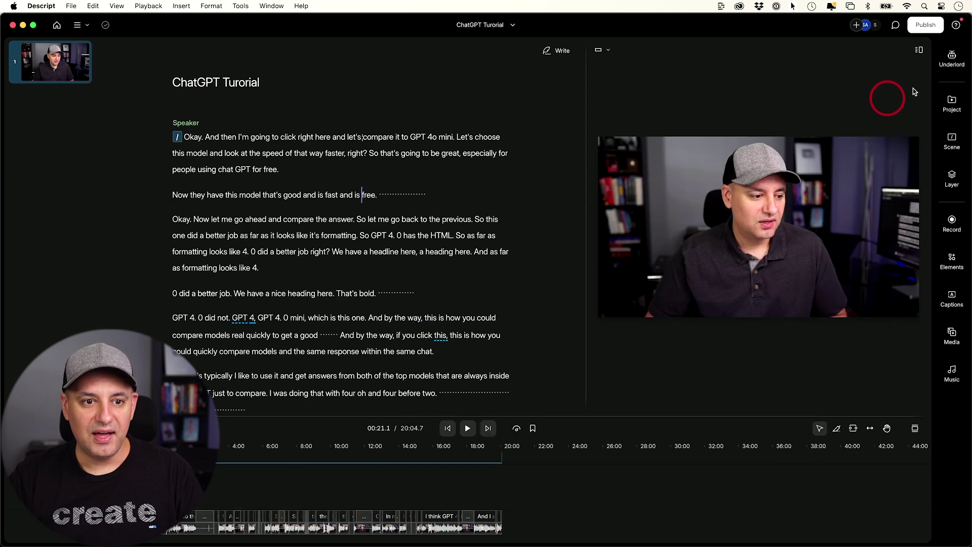
click(952, 58)
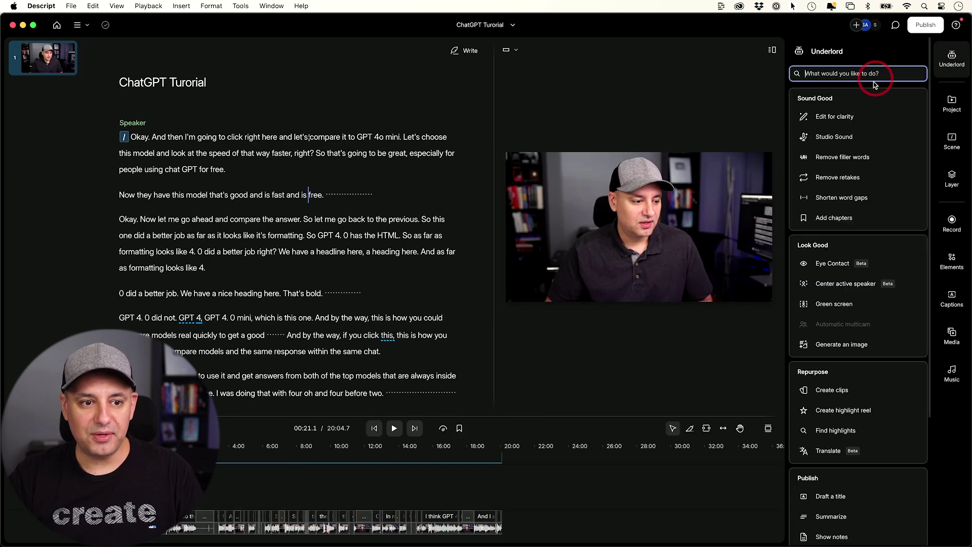
click(835, 199)
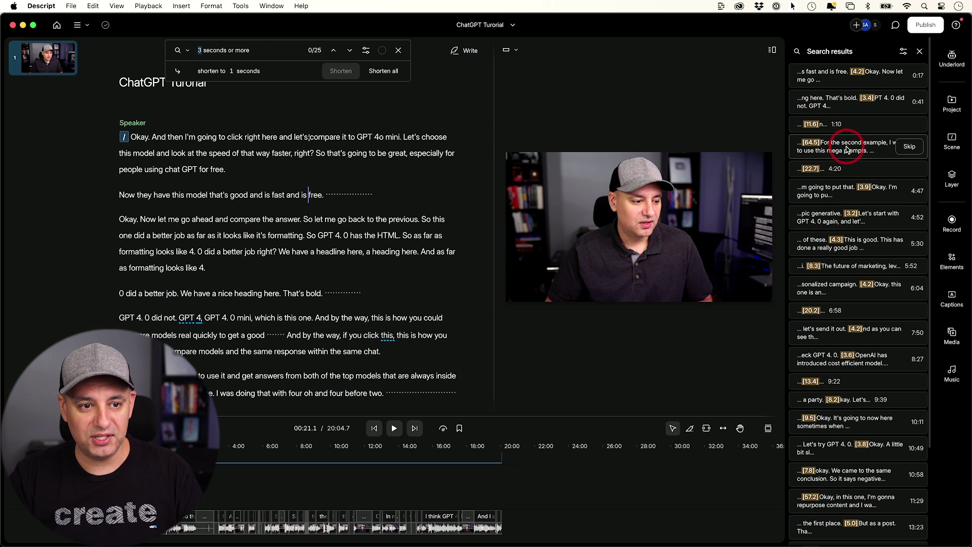
scroll(863, 231, down, 5)
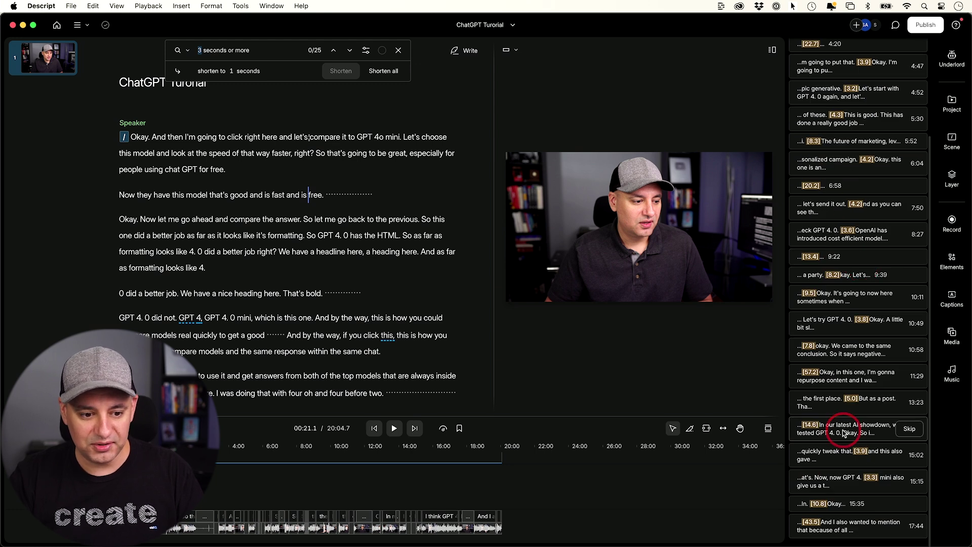
scroll(845, 431, up, 5)
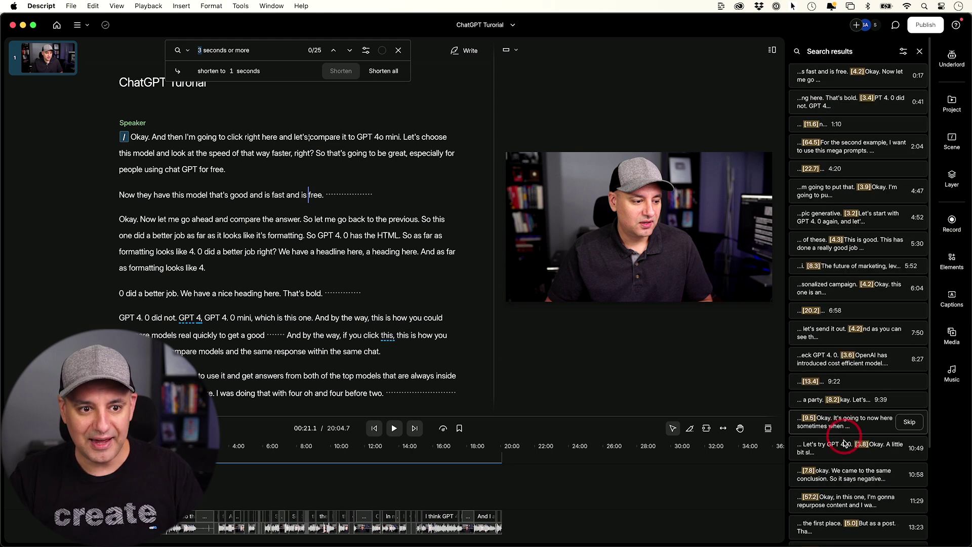
click(829, 82)
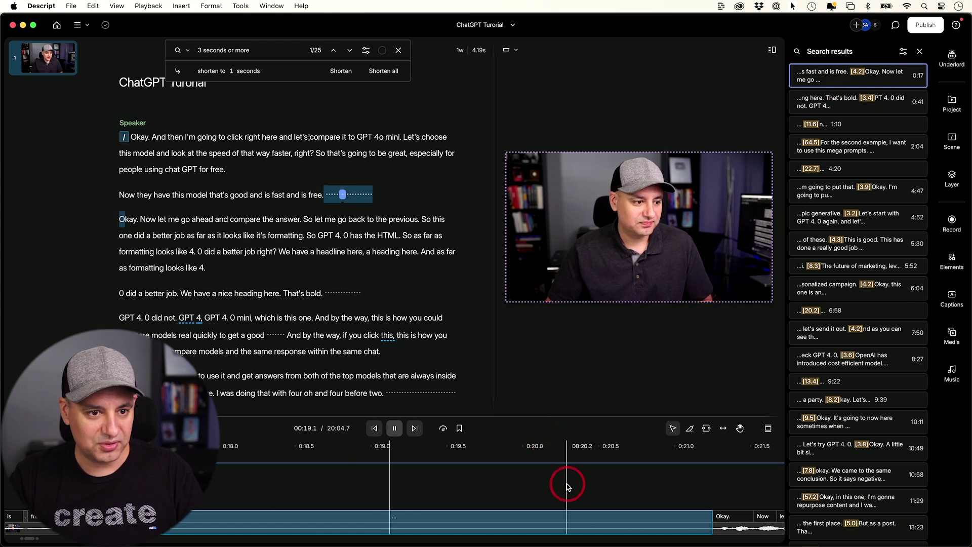
key(space)
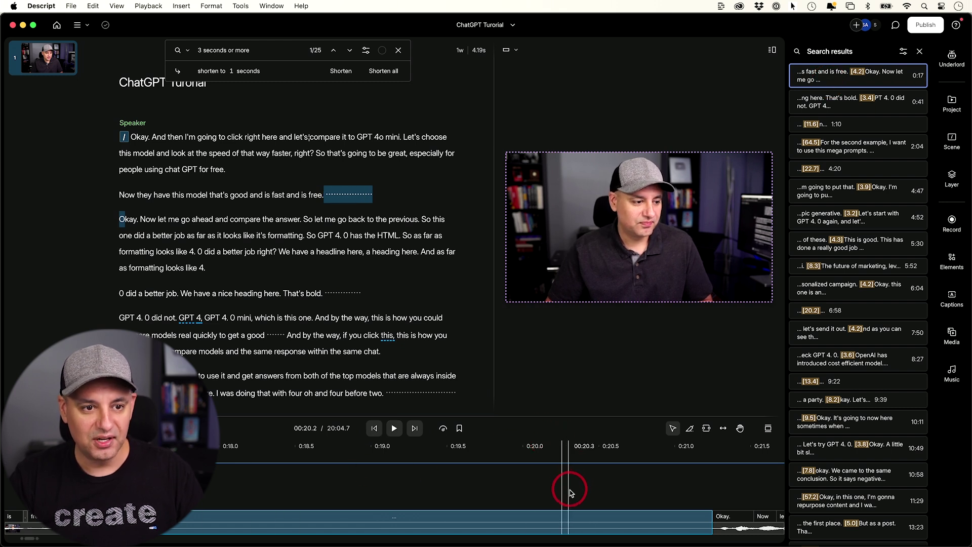
click(855, 83)
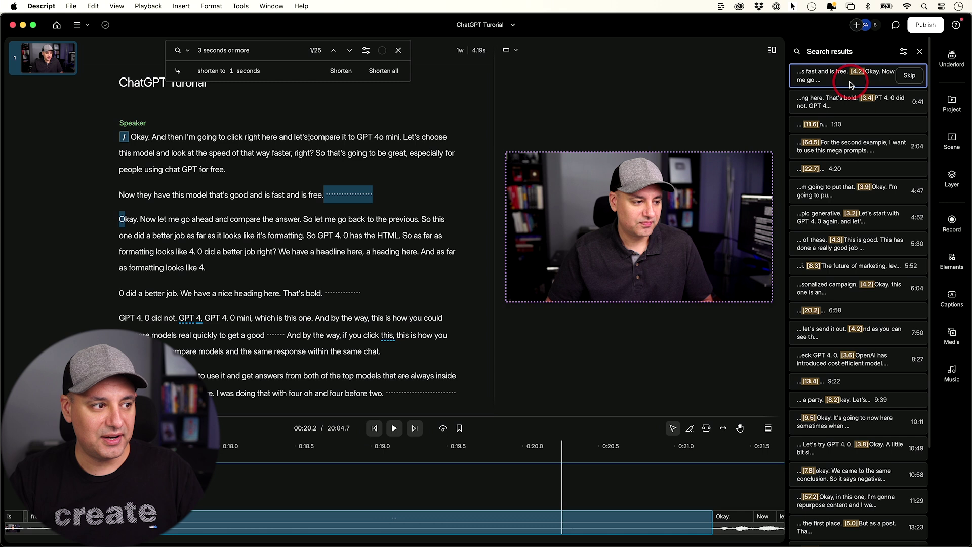
Shorten all word gaps of 3 seconds or more to 1 second and close the gap search.
click(385, 72)
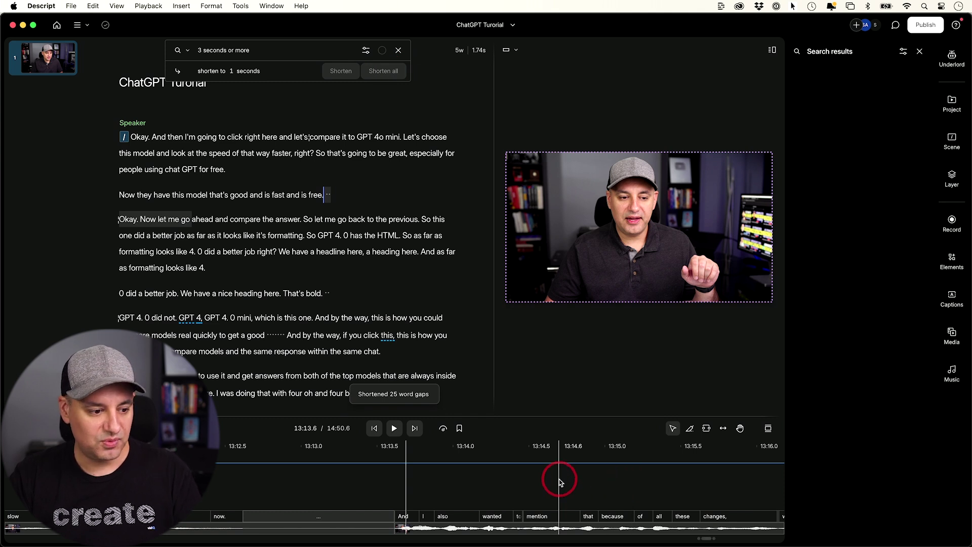
scroll(559, 479, down, 5)
scroll(559, 479, down, 10)
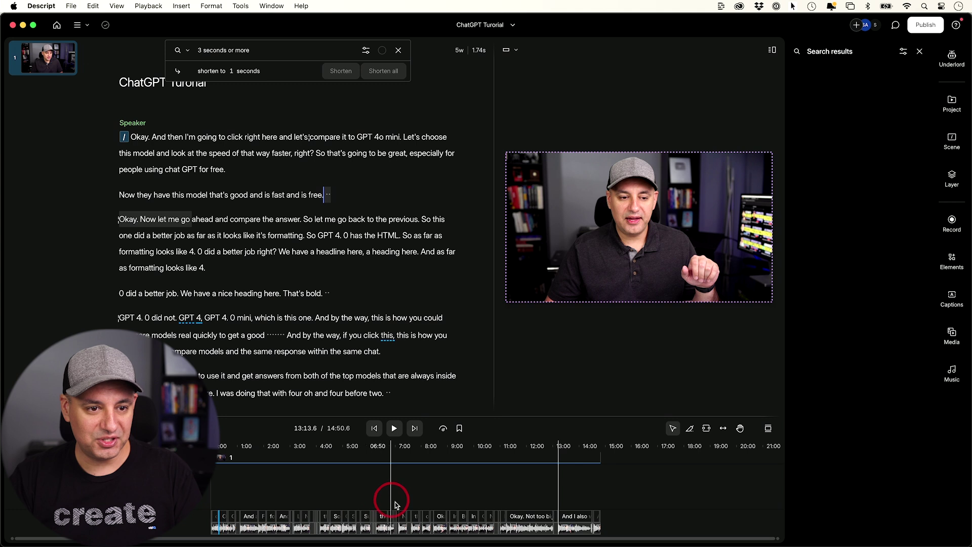
click(937, 70)
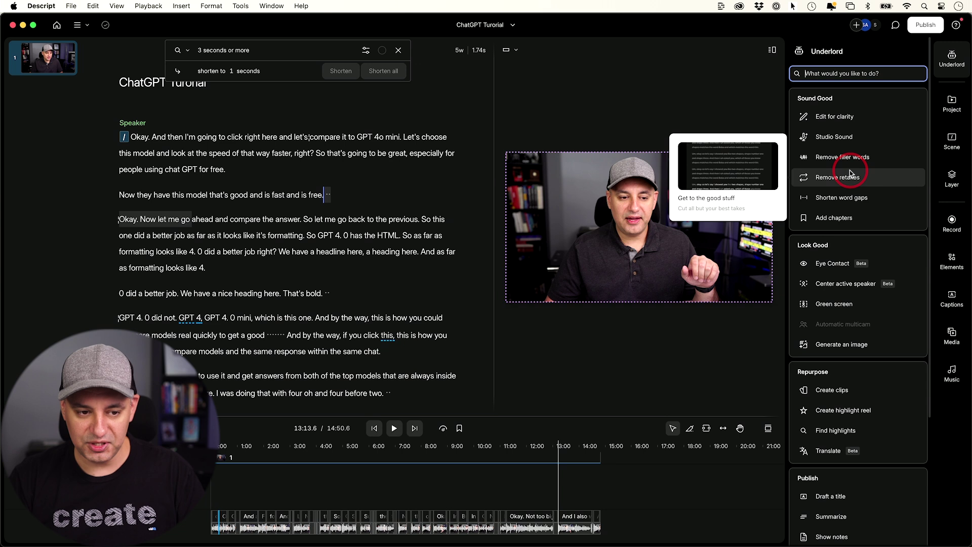
key(Escape)
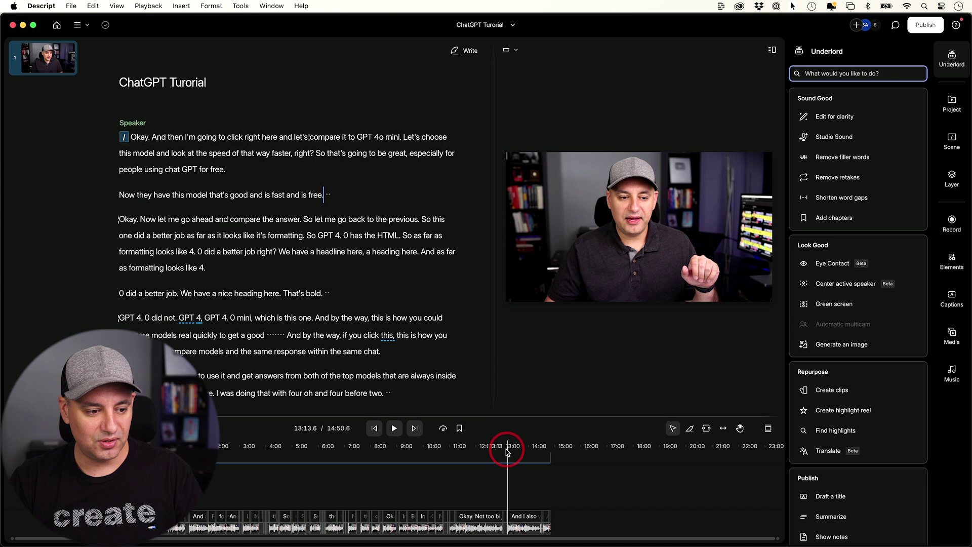
Play the edited video from about 4:29 for a few seconds to check the result, and pause it.
click(278, 459)
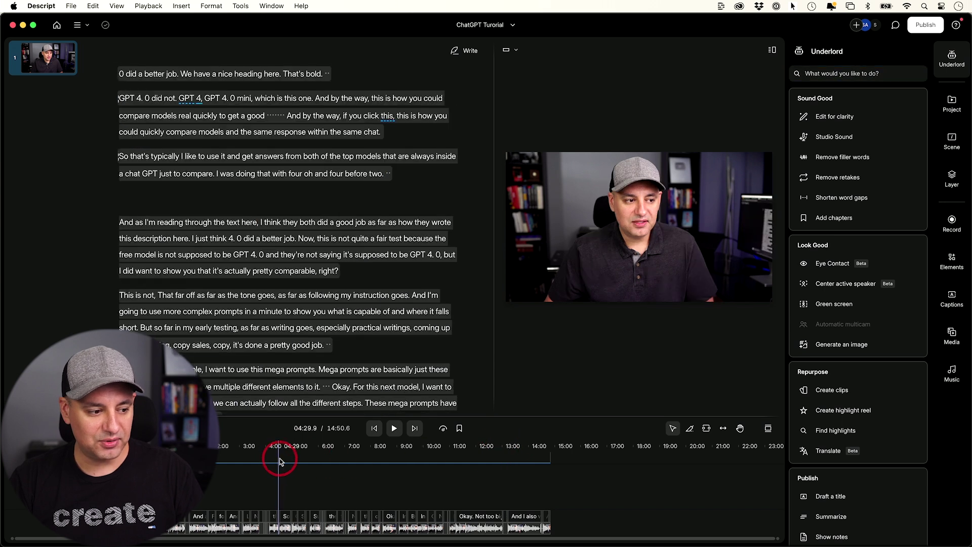
click(394, 429)
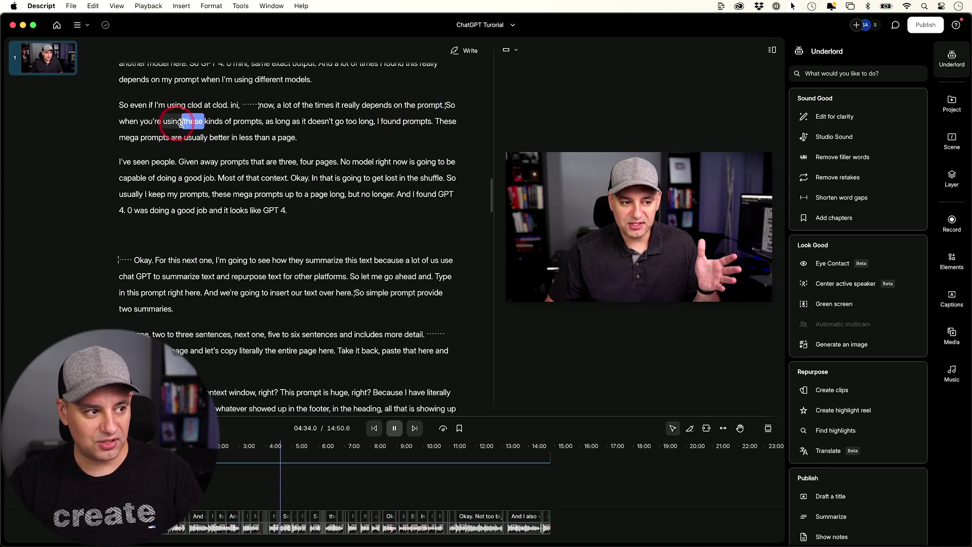
click(395, 428)
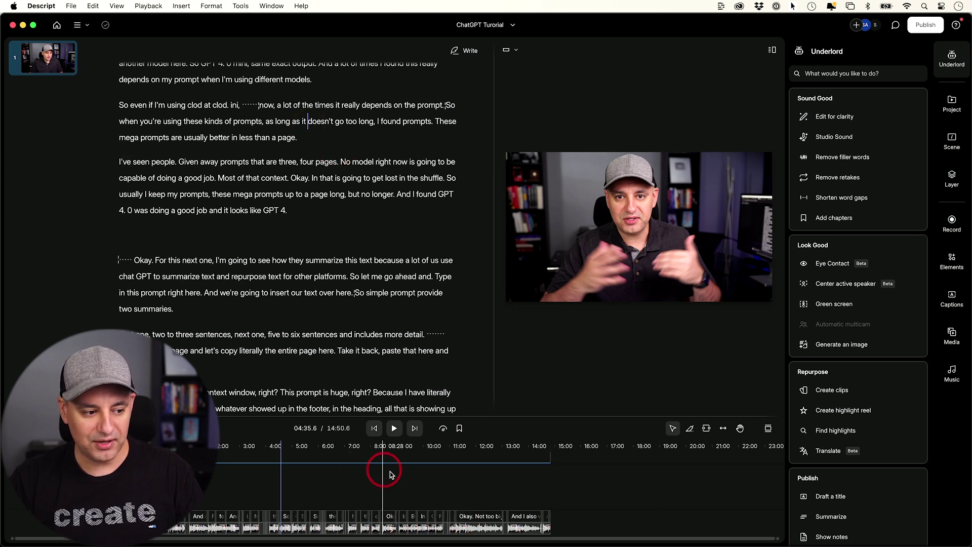
Split the "So simple prompt" clip on the timeline at 5:24 with the blade tool.
scroll(375, 470, up, 5)
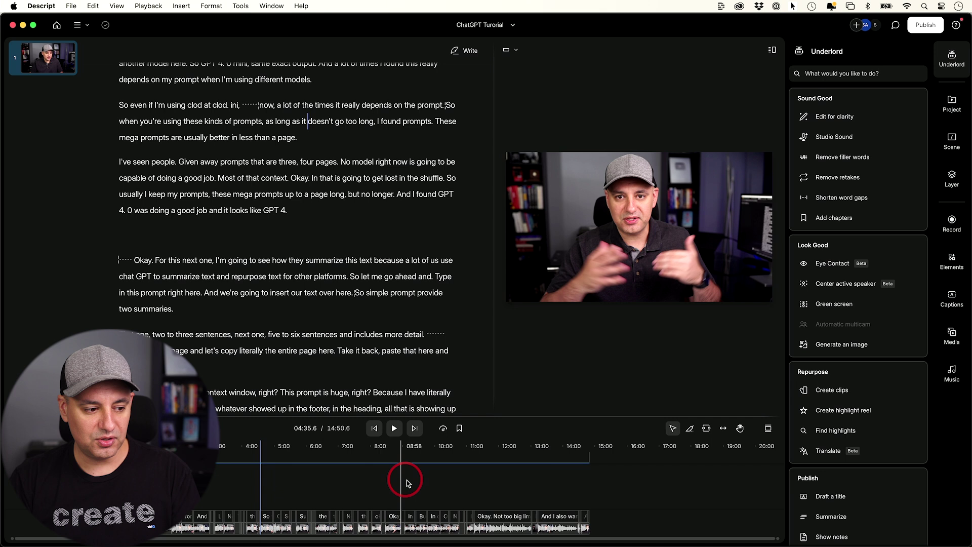
scroll(323, 487, up, 5)
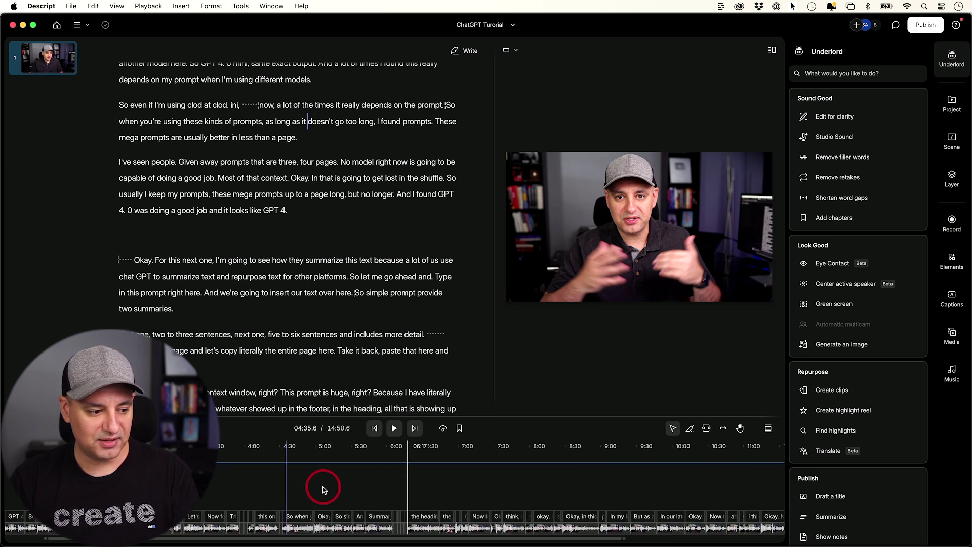
scroll(323, 487, left, 4)
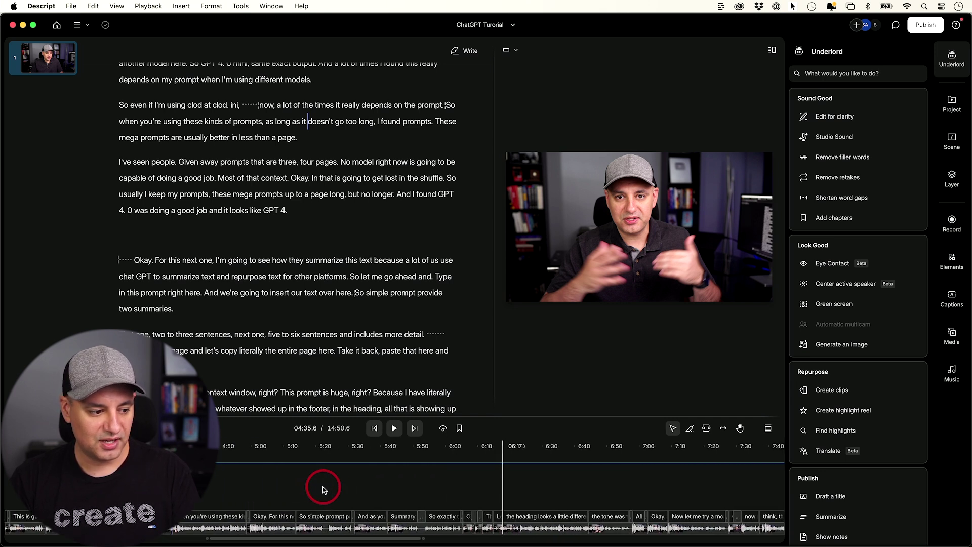
click(339, 451)
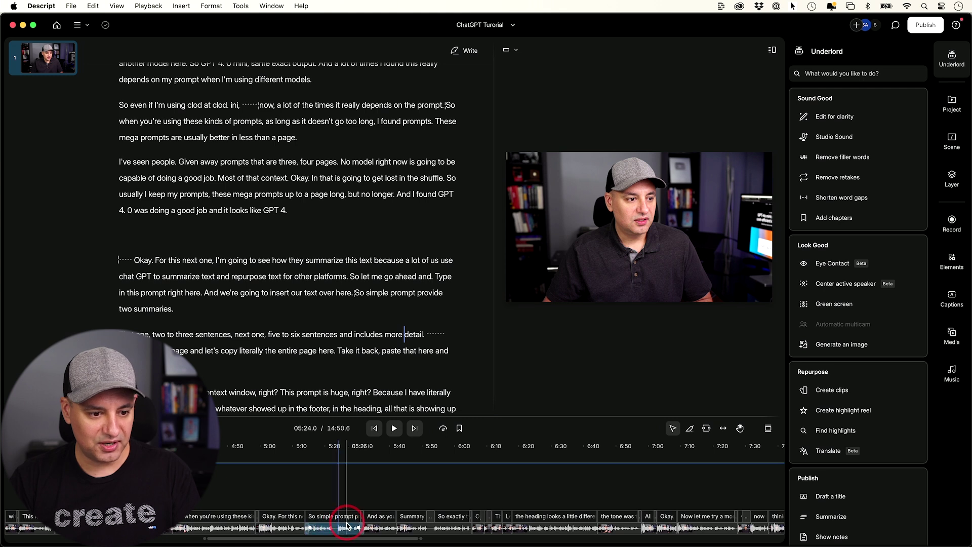
click(690, 429)
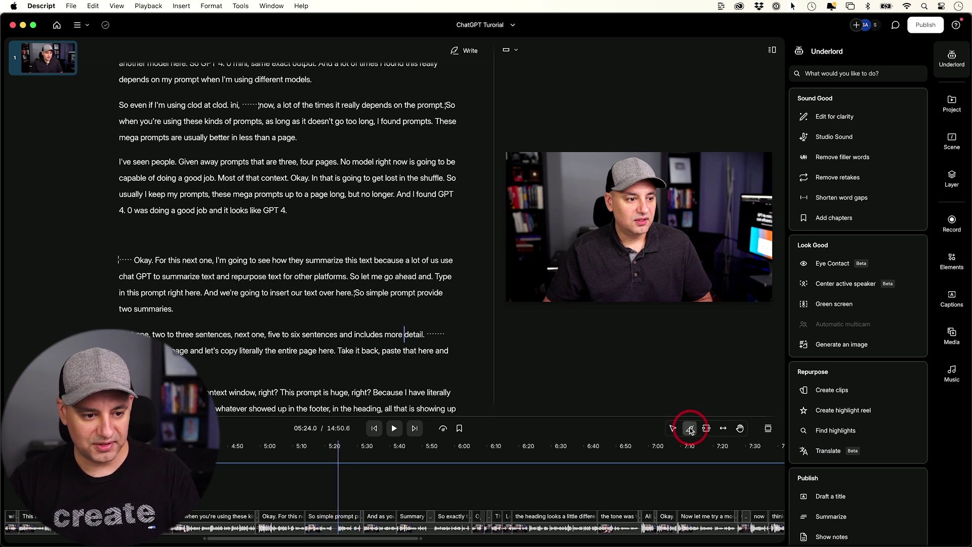
click(347, 522)
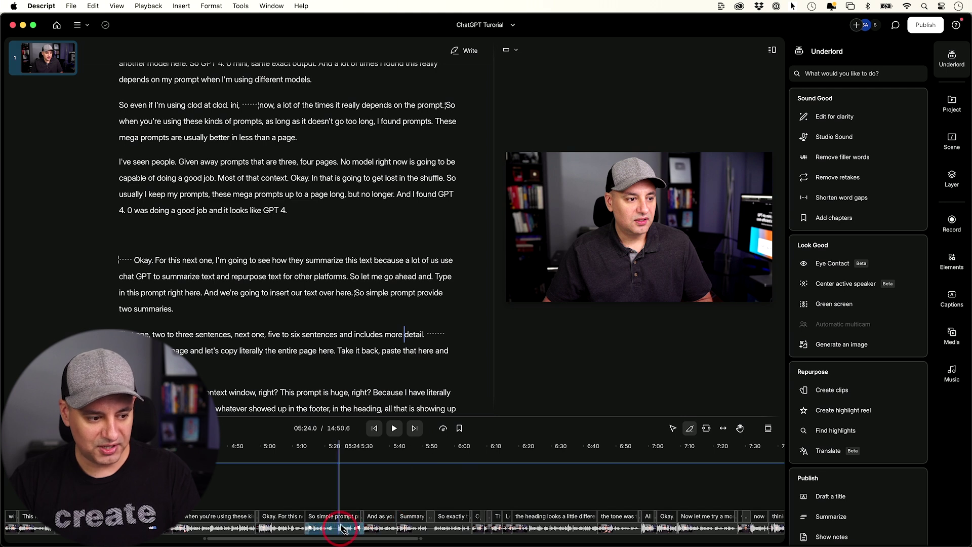
click(340, 526)
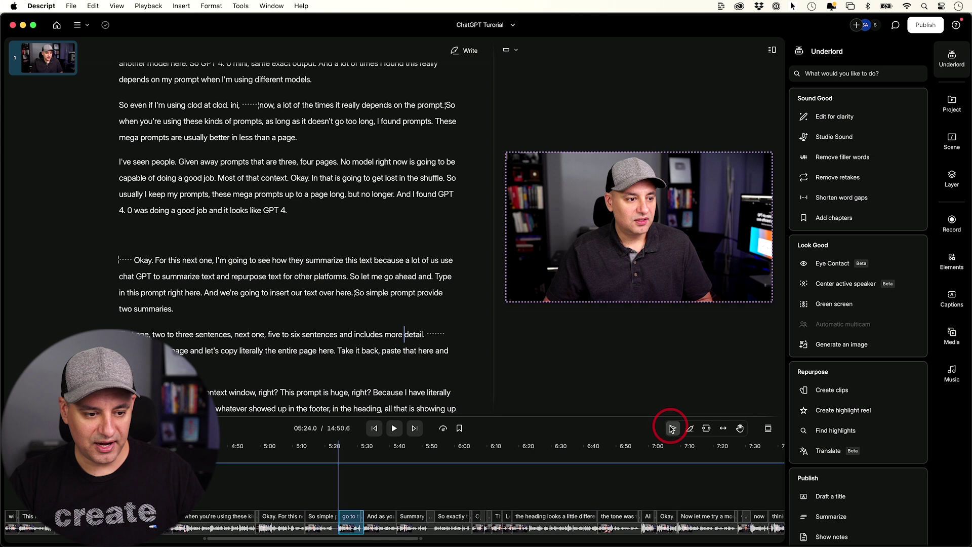
Delete the clip section that follows the split at 5:24, beginning with "go to".
click(672, 429)
drag(347, 520, 353, 518)
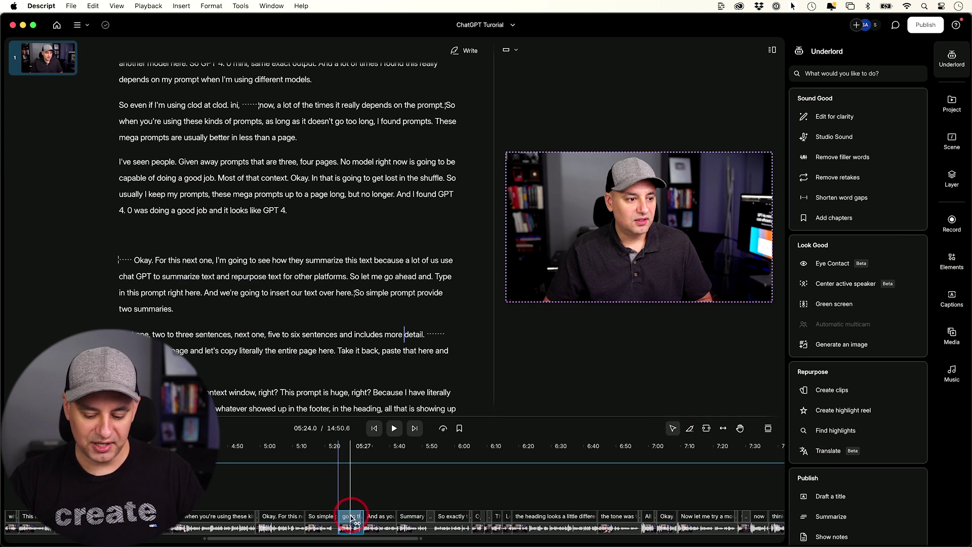
key(BackSpace)
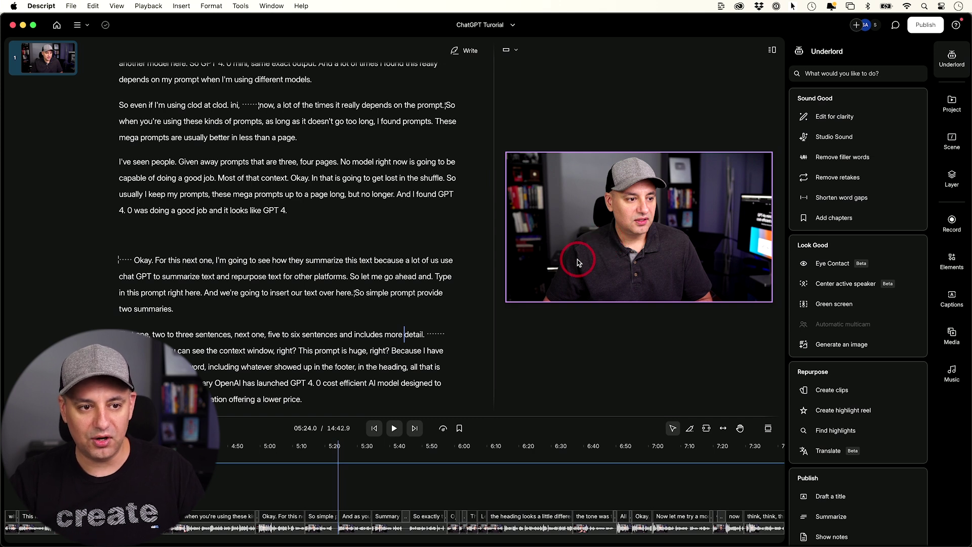
Search the stock videos for "robot" and add the clip of a robot hand shaking a human hand.
click(947, 58)
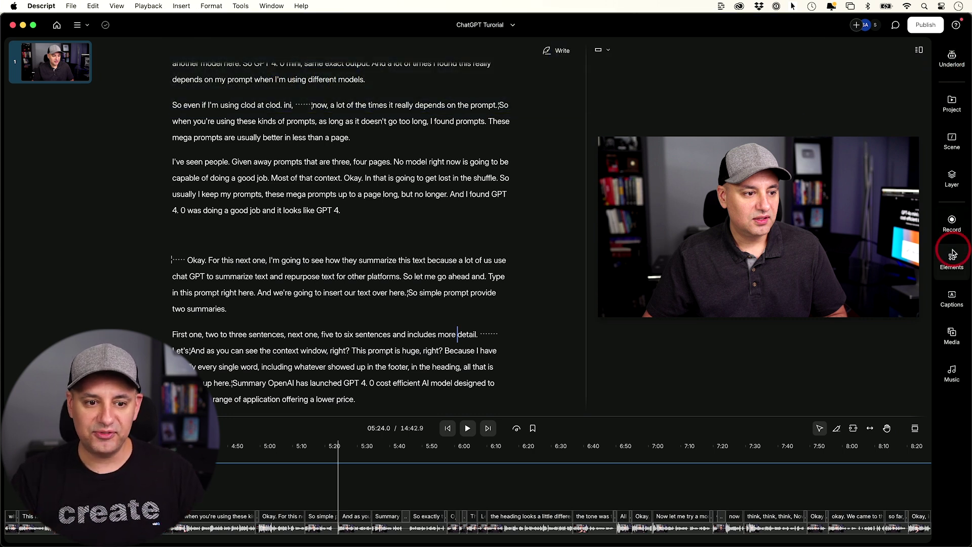
click(951, 330)
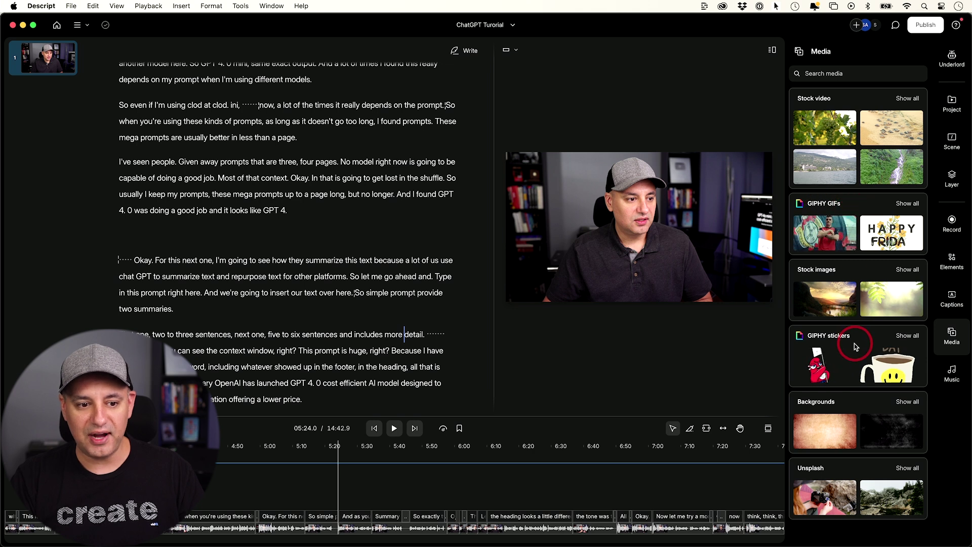
click(907, 98)
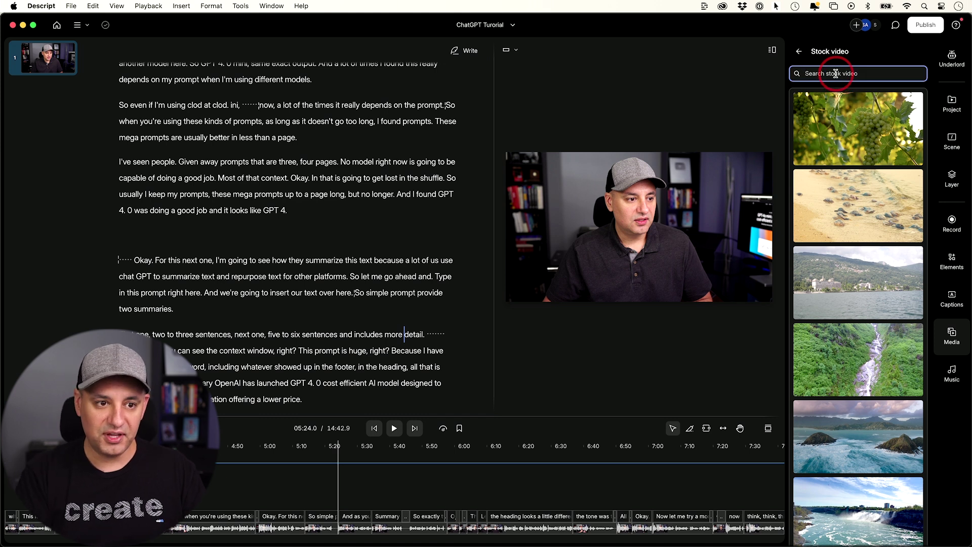
key(Return)
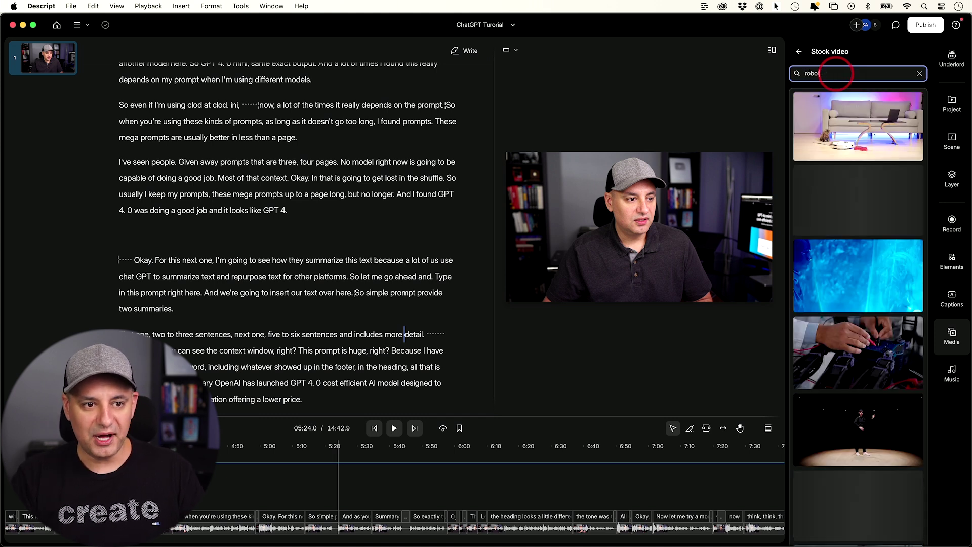
scroll(855, 187, down, 1)
scroll(856, 187, down, 6)
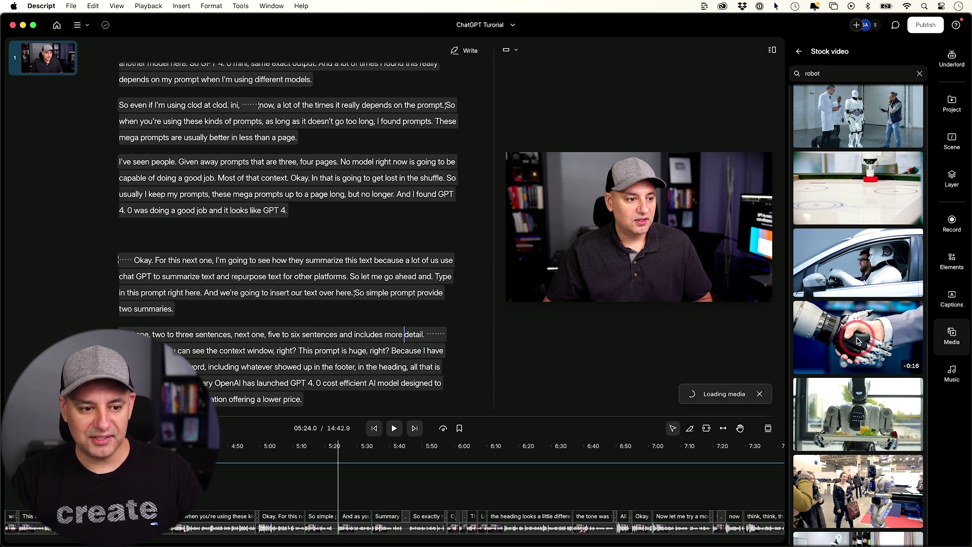
click(726, 394)
Move the robot handshake clip to just after 7:30 on the timeline and play the video from about 7:29 to check its placement.
click(48, 493)
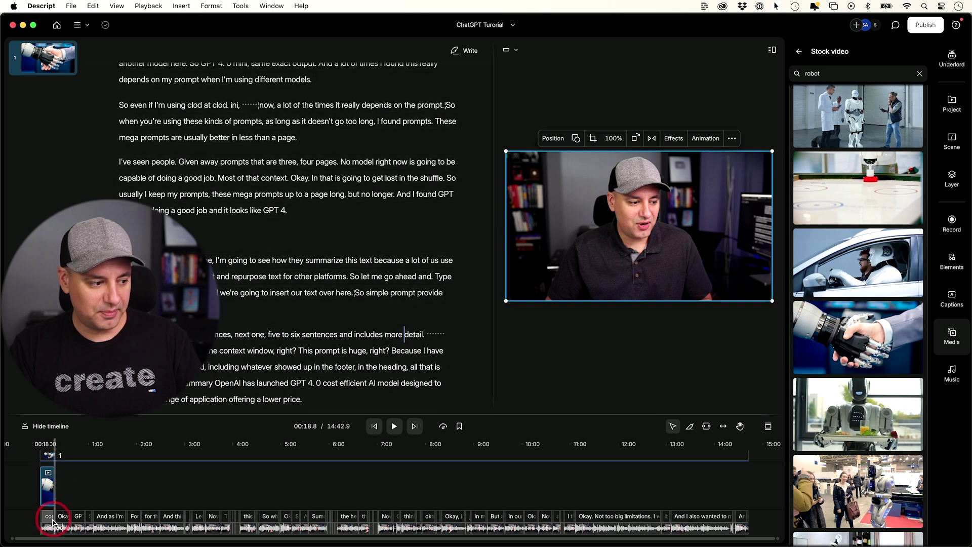
drag(47, 490, 411, 488)
drag(408, 454, 415, 457)
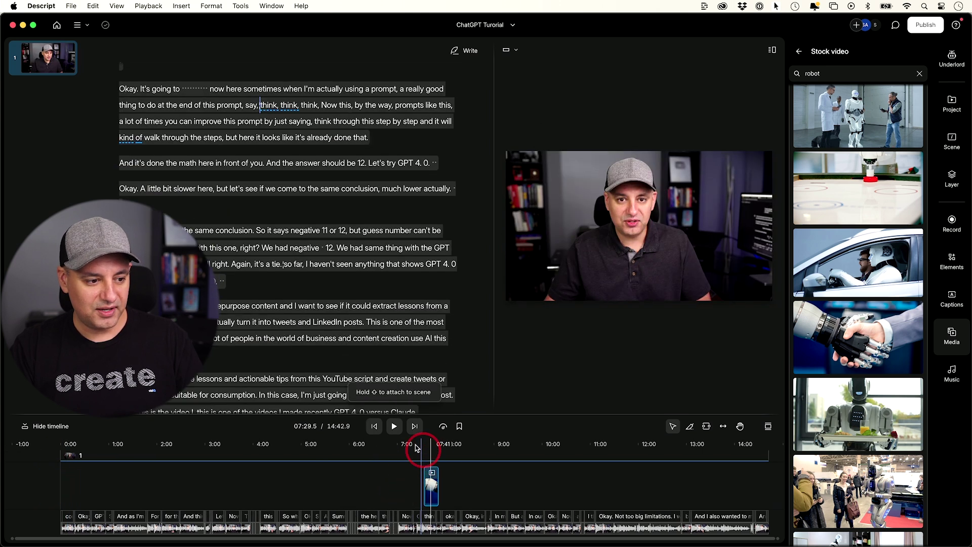
click(399, 428)
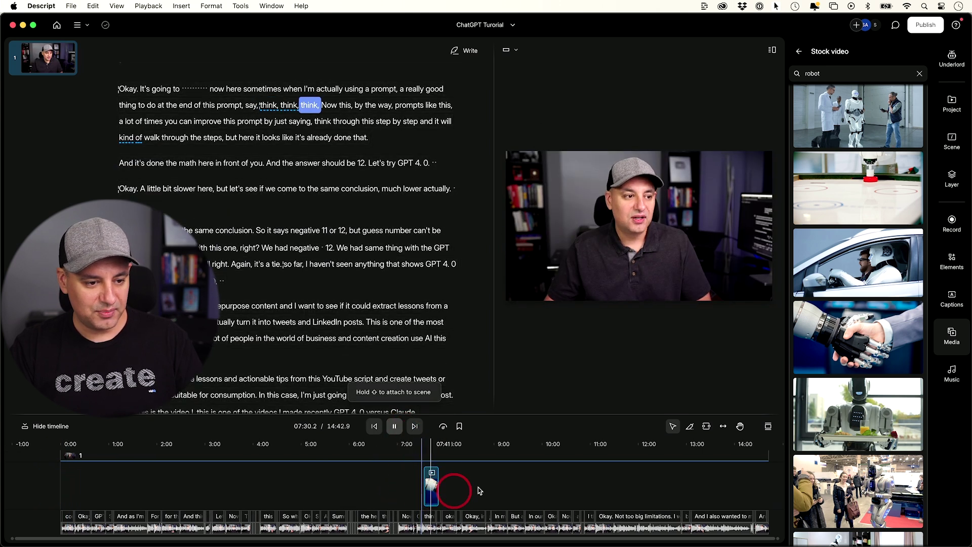
scroll(498, 486, up, 5)
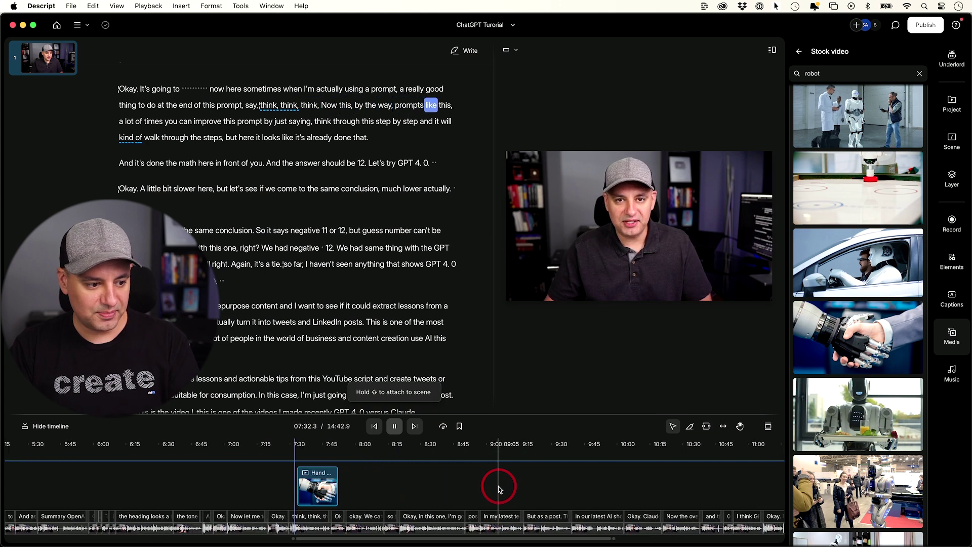
click(261, 493)
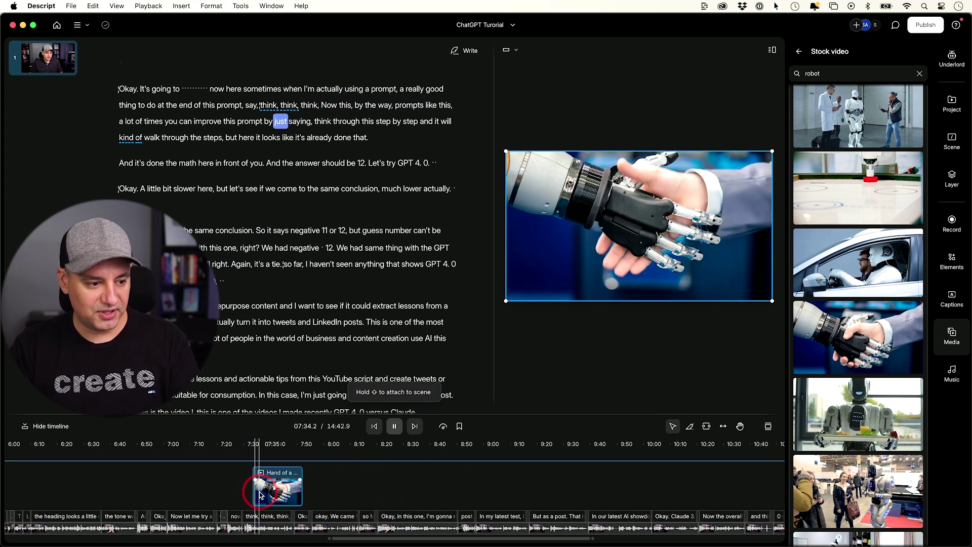
key(space)
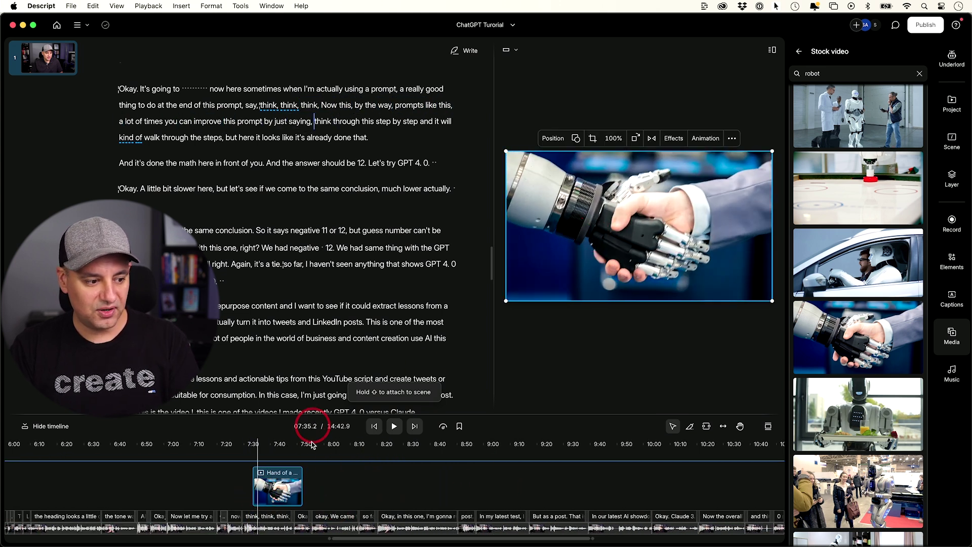
Shorten the robot handshake clip so it ends at about 7:37, and play it briefly to check the trim.
drag(300, 487, 260, 489)
click(259, 457)
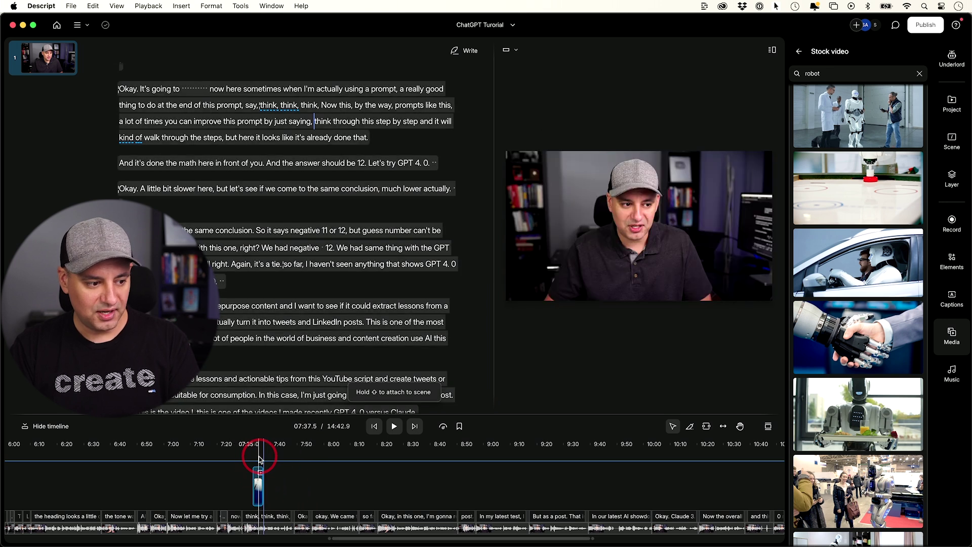
key(space)
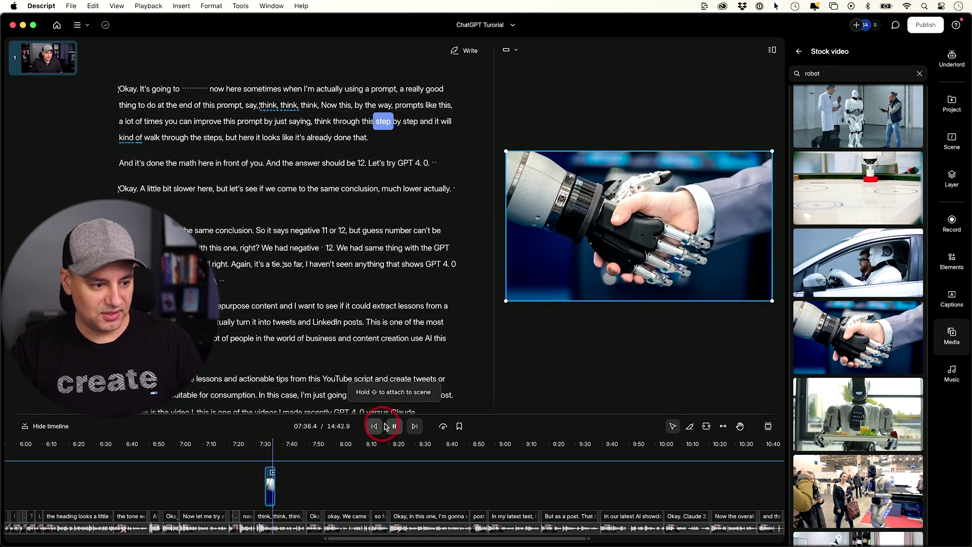
click(385, 427)
click(271, 454)
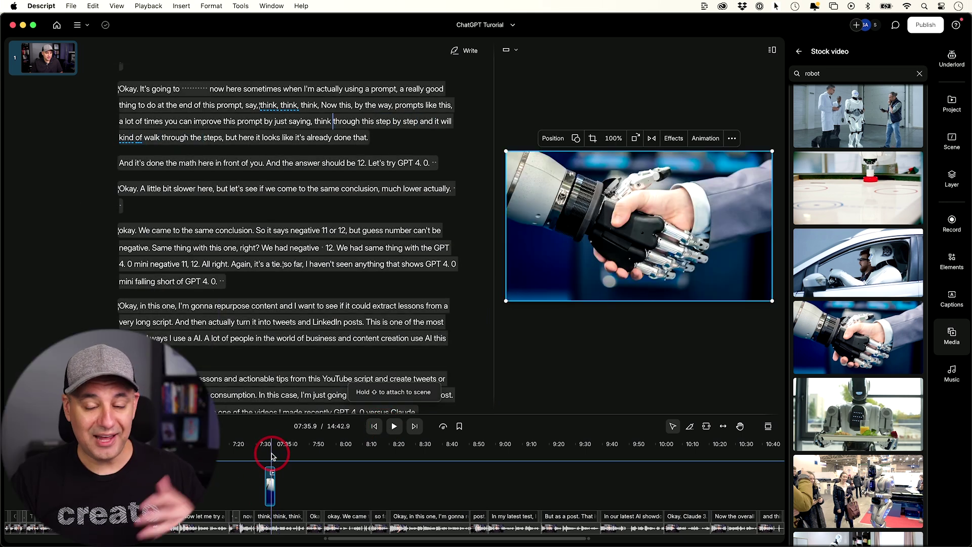
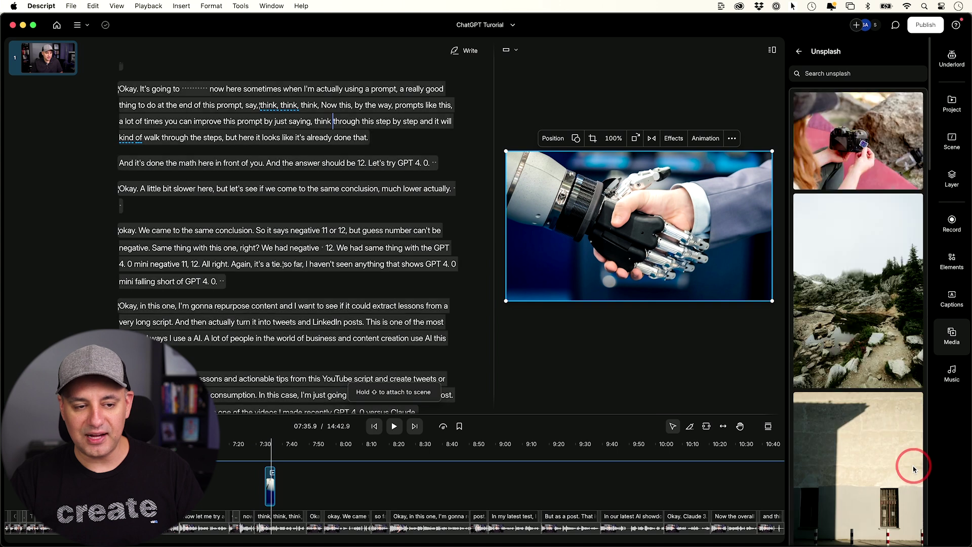
scroll(868, 221, down, 8)
scroll(868, 221, down, 5)
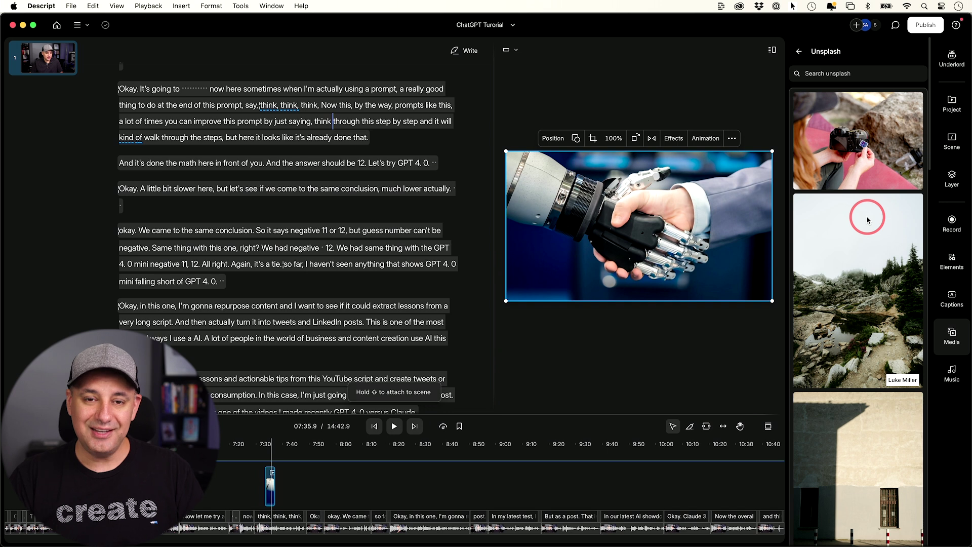
Search the full music library for "epic" and add the track "Power Of Epic Orchestra(No Choir)" at about 7:36.
click(952, 374)
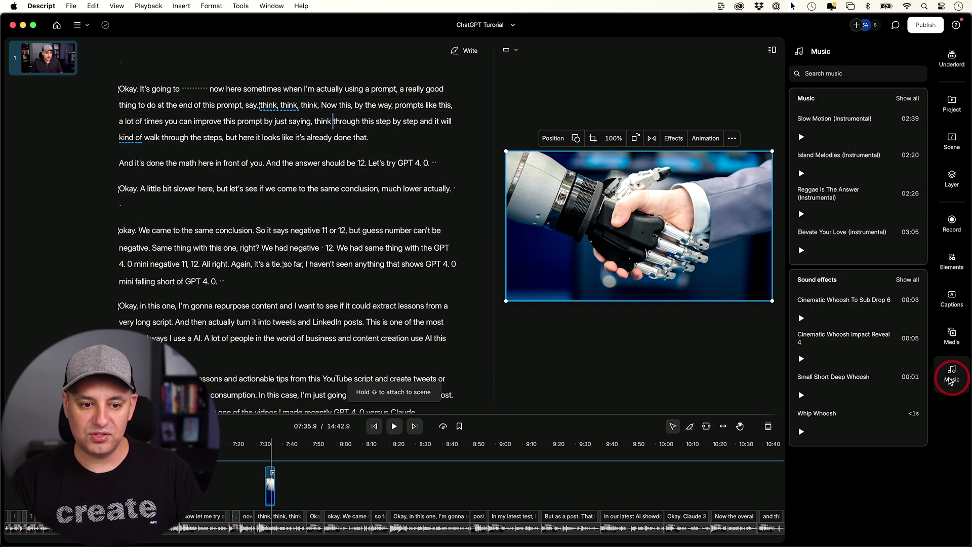
mouse_move(895, 207)
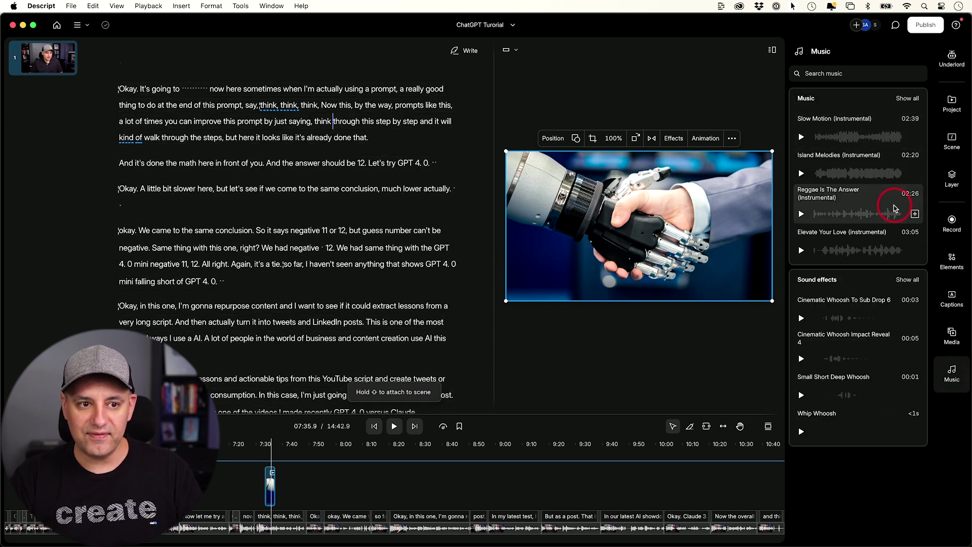
click(907, 98)
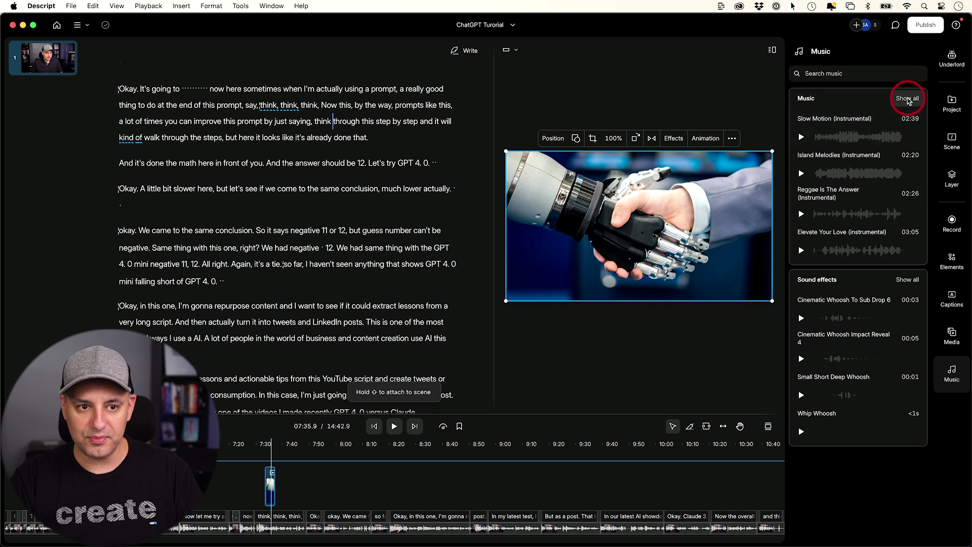
scroll(882, 182, down, 10)
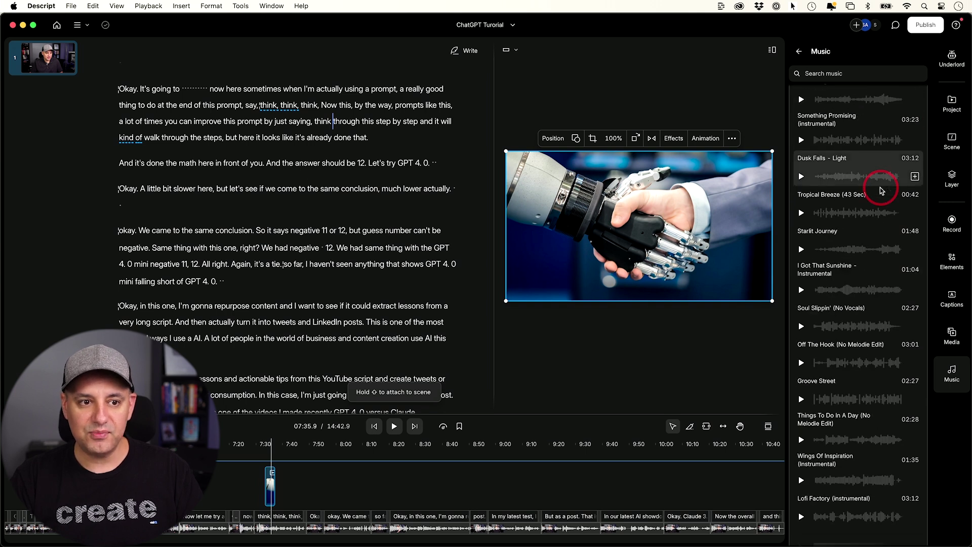
click(851, 71)
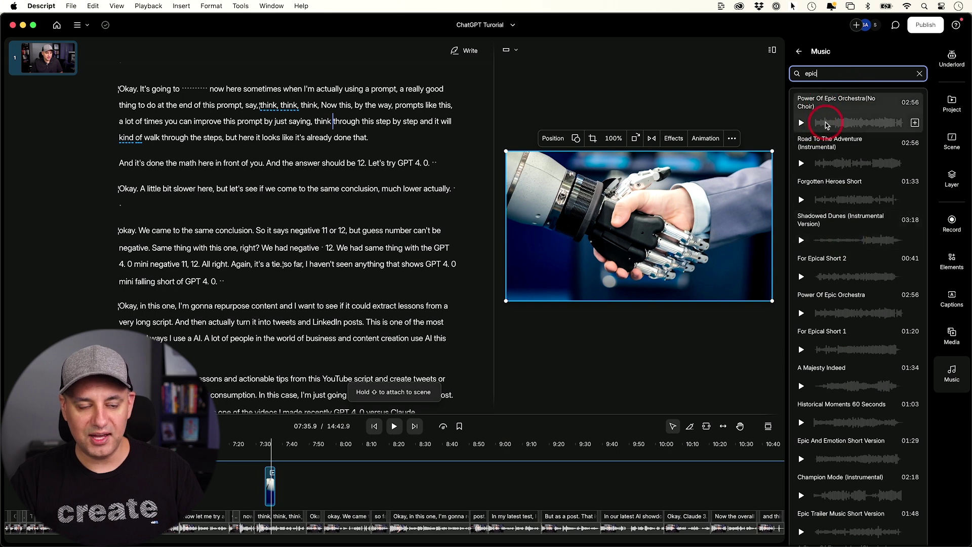
scroll(467, 401, down, 2)
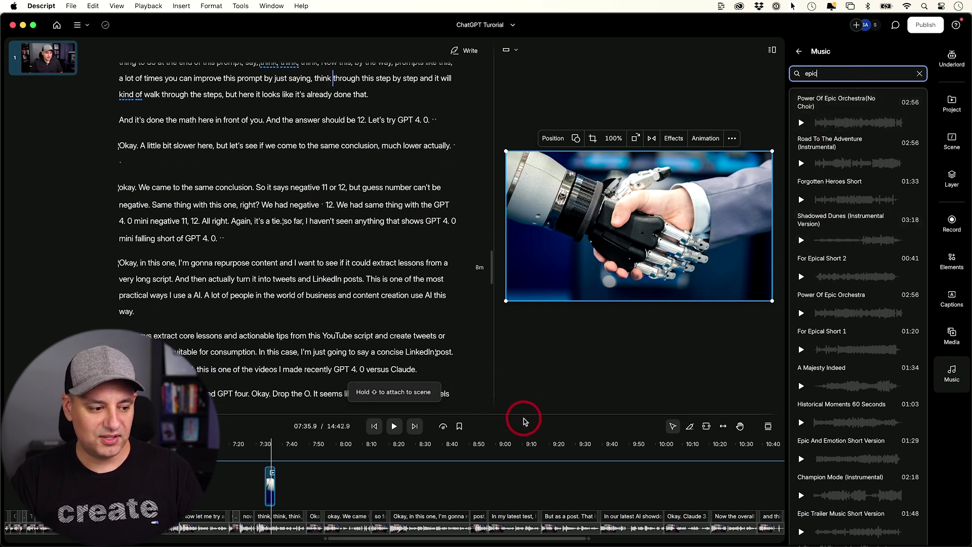
click(915, 124)
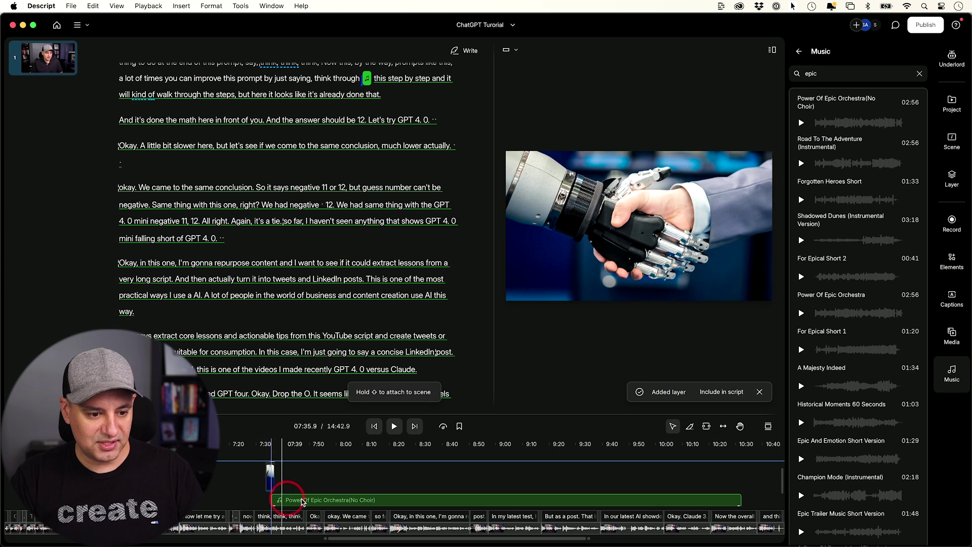
Move the "Power Of Epic Orchestra(No Choir)" music track to the beginning of the timeline.
click(593, 502)
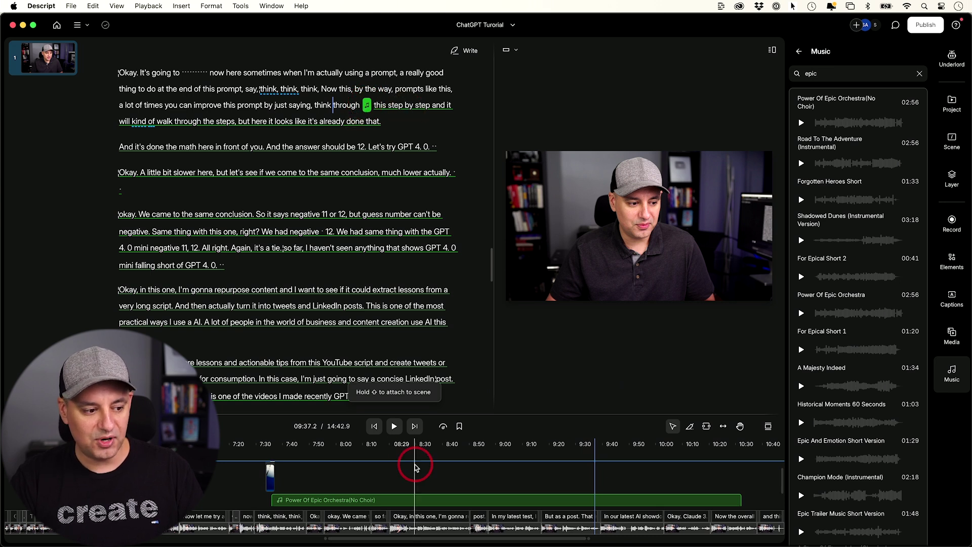
click(481, 501)
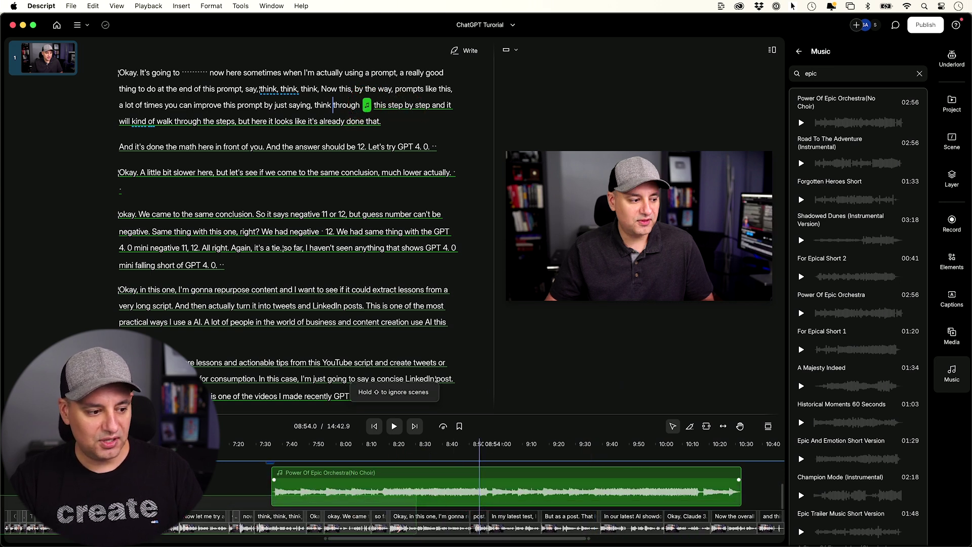
drag(479, 501, 378, 498)
drag(195, 489, 302, 481)
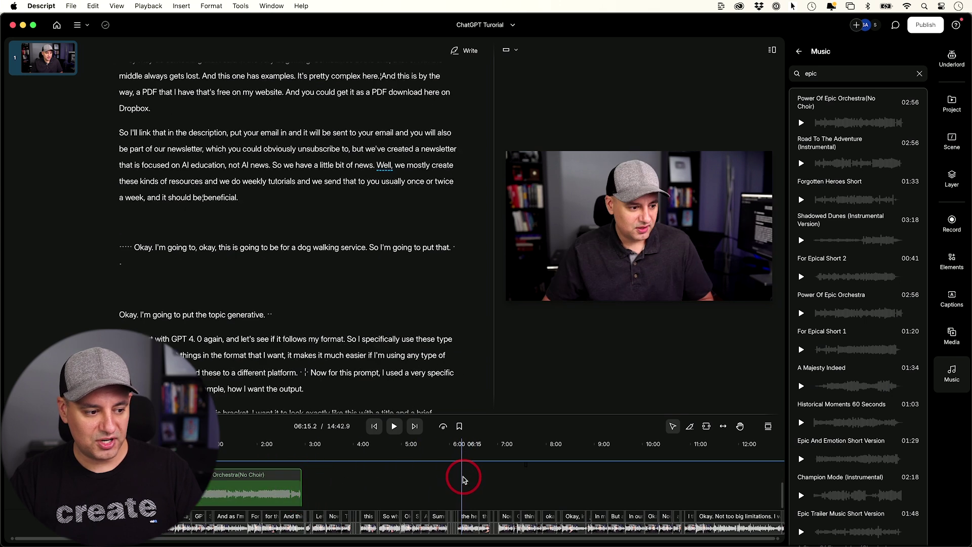
Copy the "Power Of Epic Orchestra(No Choir)" music track and paste the copy at about 3:09 on the timeline.
click(281, 461)
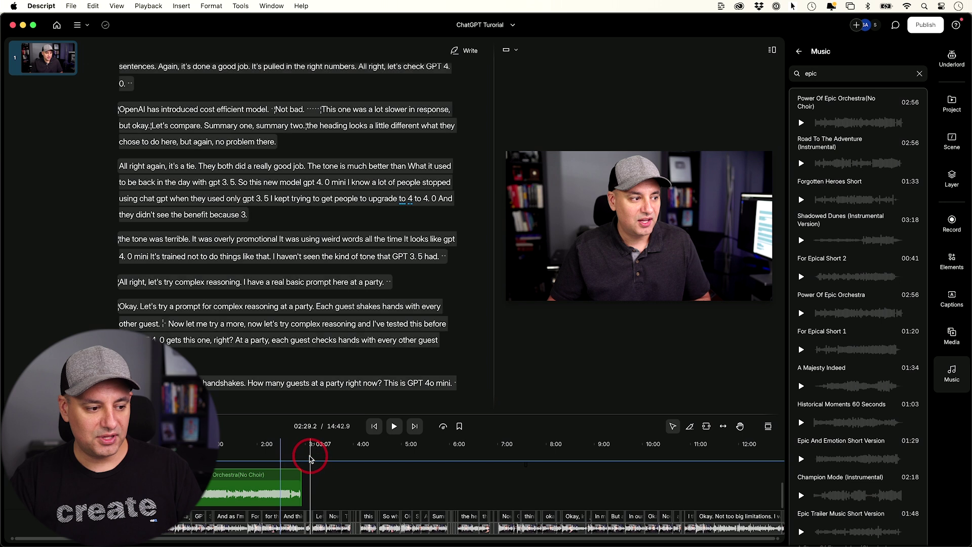
click(269, 486)
right_click(269, 485)
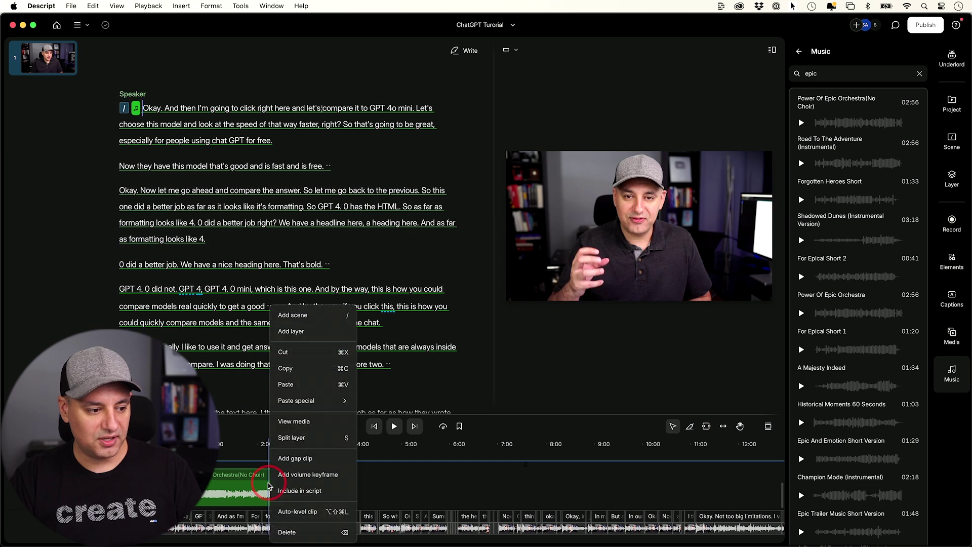
click(307, 368)
click(314, 458)
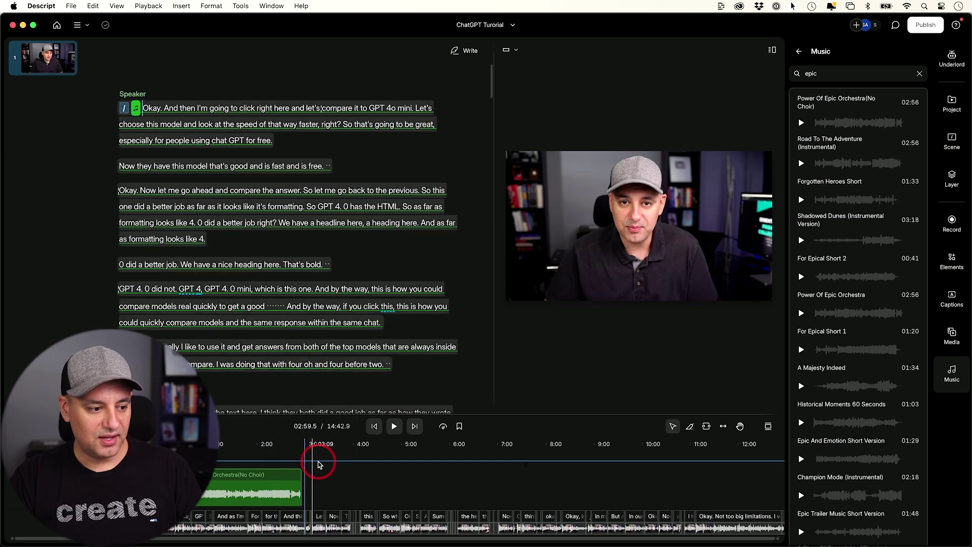
click(315, 472)
right_click(313, 472)
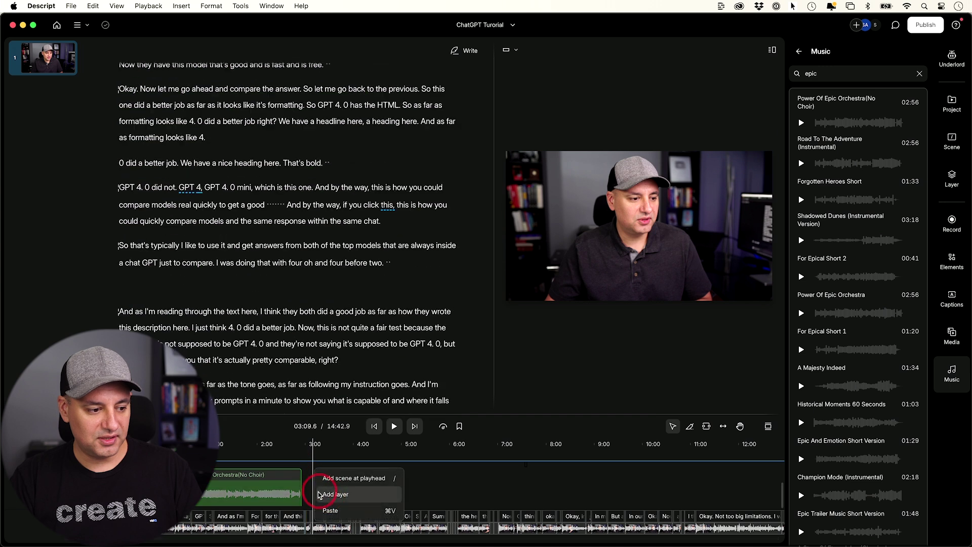
click(352, 510)
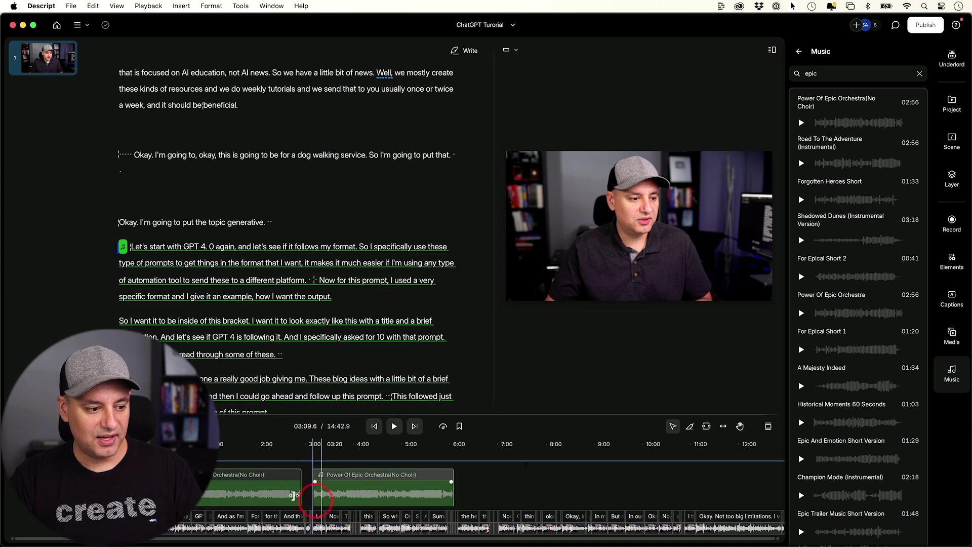
Move the pasted music track so it starts directly after the first one ends, at about 2:56.
click(356, 480)
drag(356, 480, 304, 476)
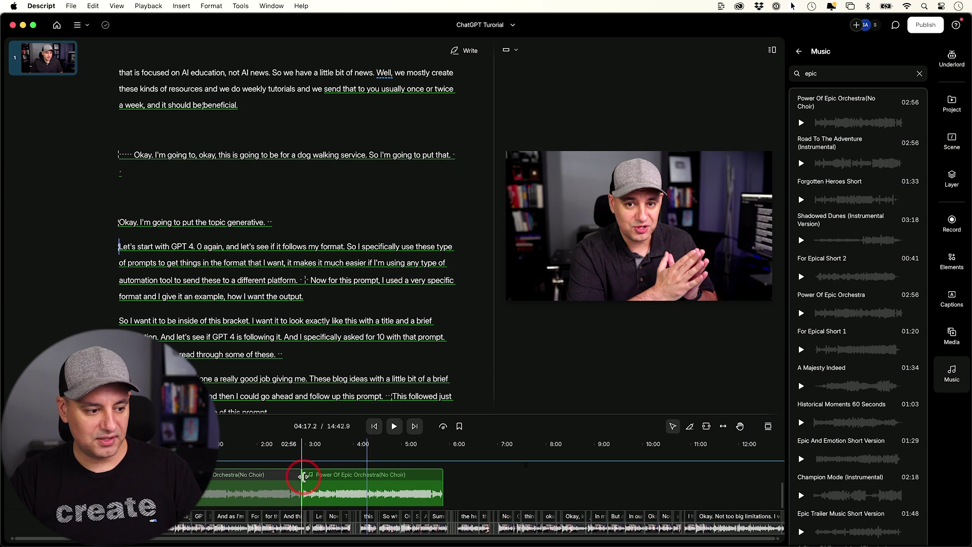
click(454, 485)
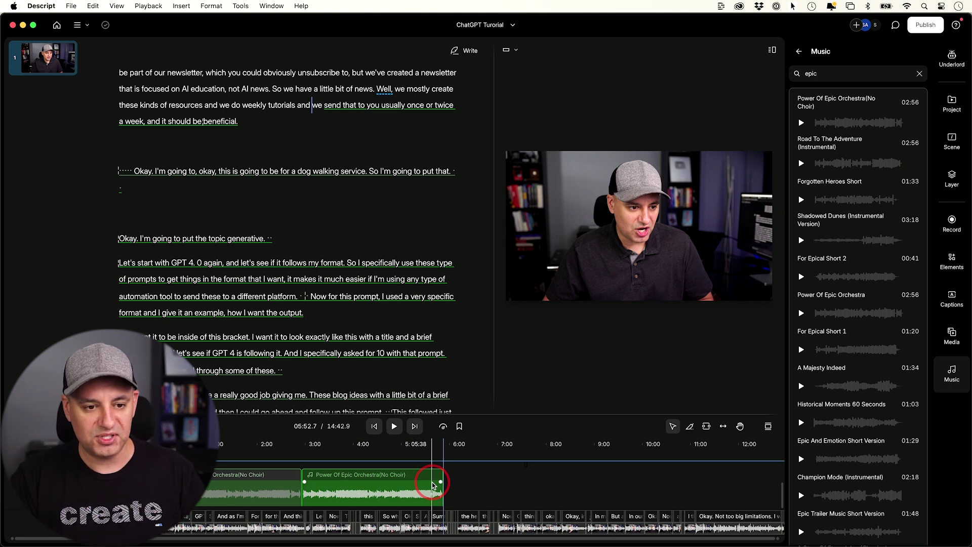
Add a Lines waveform element over the video and start playback from about 5:52 to preview it.
click(952, 261)
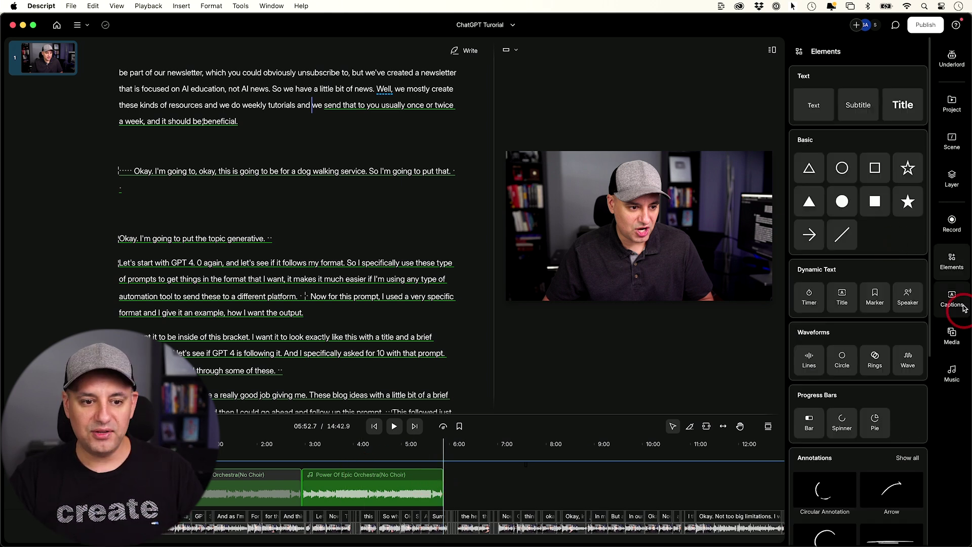
click(952, 261)
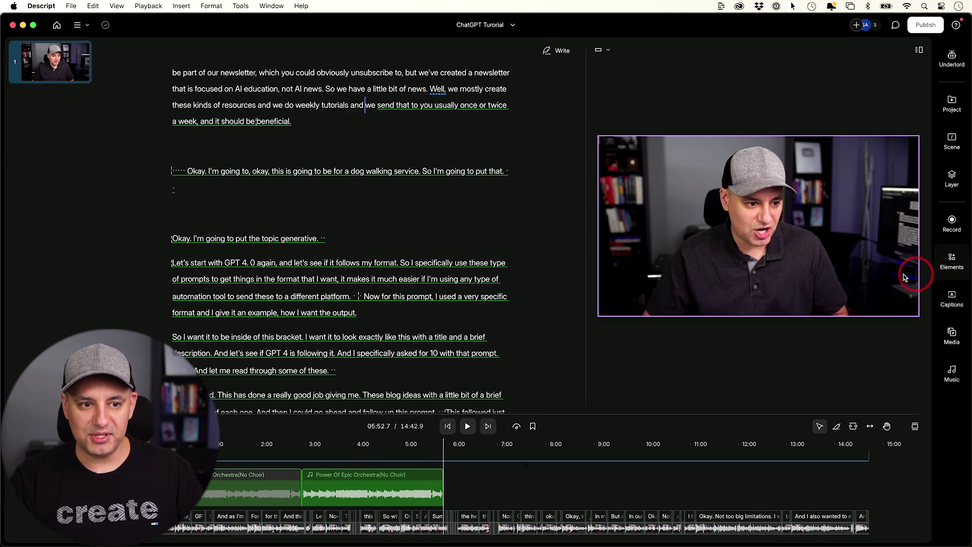
click(962, 266)
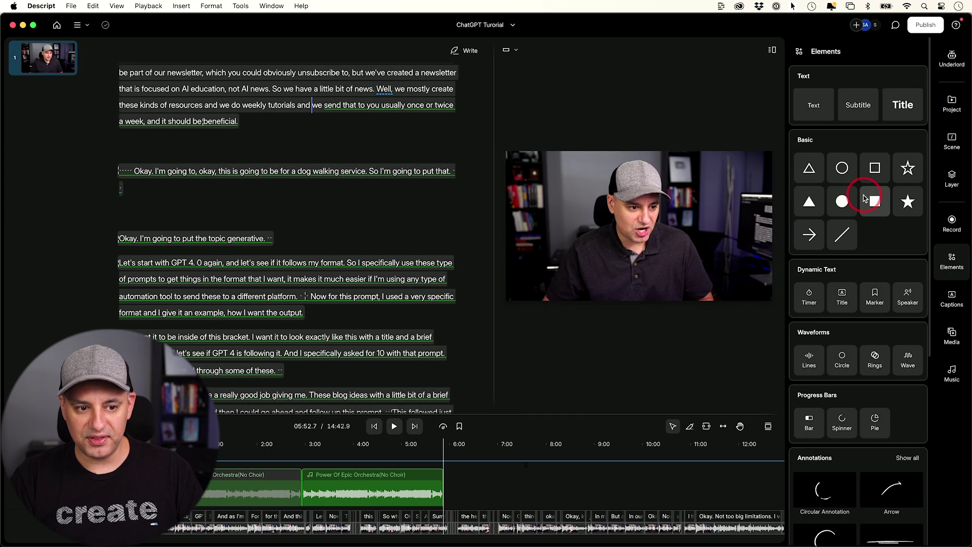
mouse_move(810, 362)
mouse_down()
mouse_move(504, 477)
mouse_move(507, 501)
mouse_move(818, 325)
mouse_move(813, 356)
mouse_up()
click(812, 355)
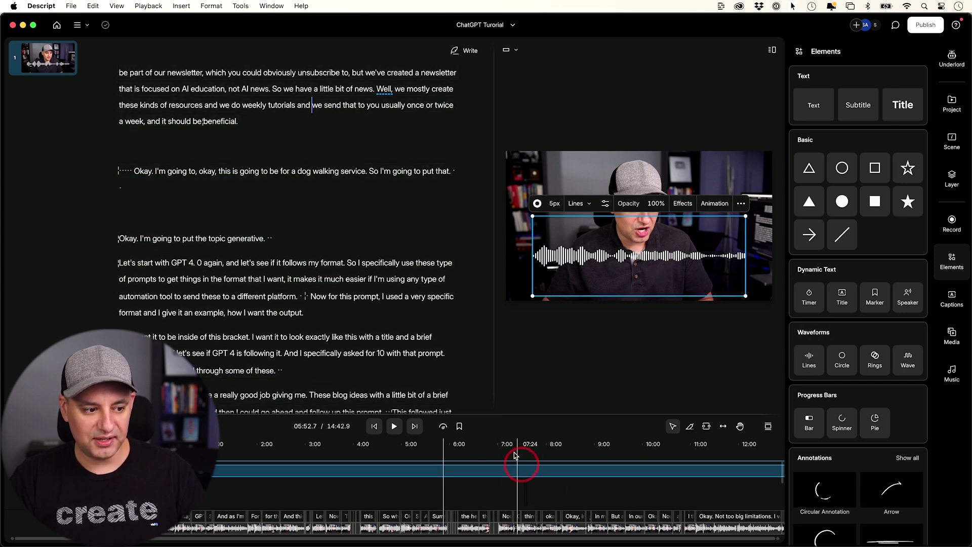
click(402, 433)
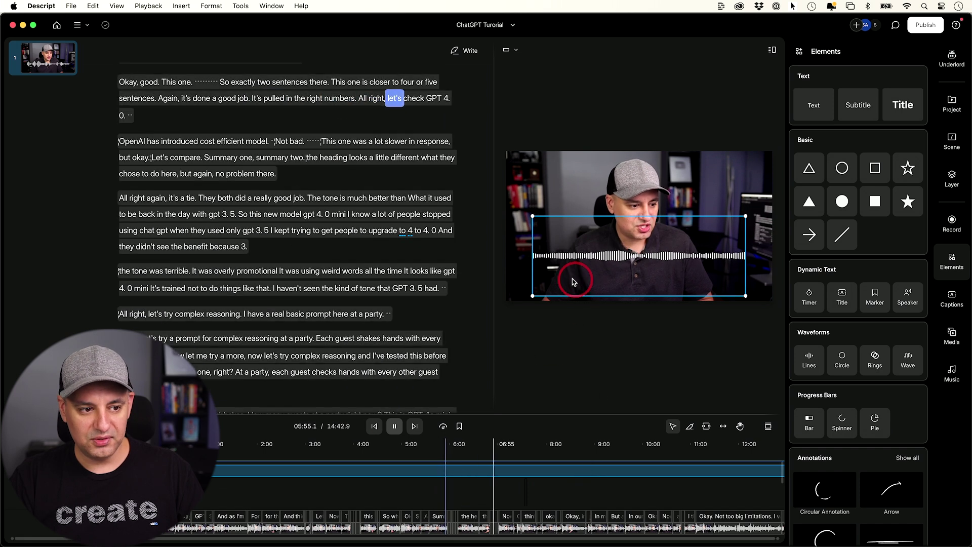
Move the waveform to the lower edge of the video frame and check it by playing from about 7:42.
drag(694, 255, 697, 286)
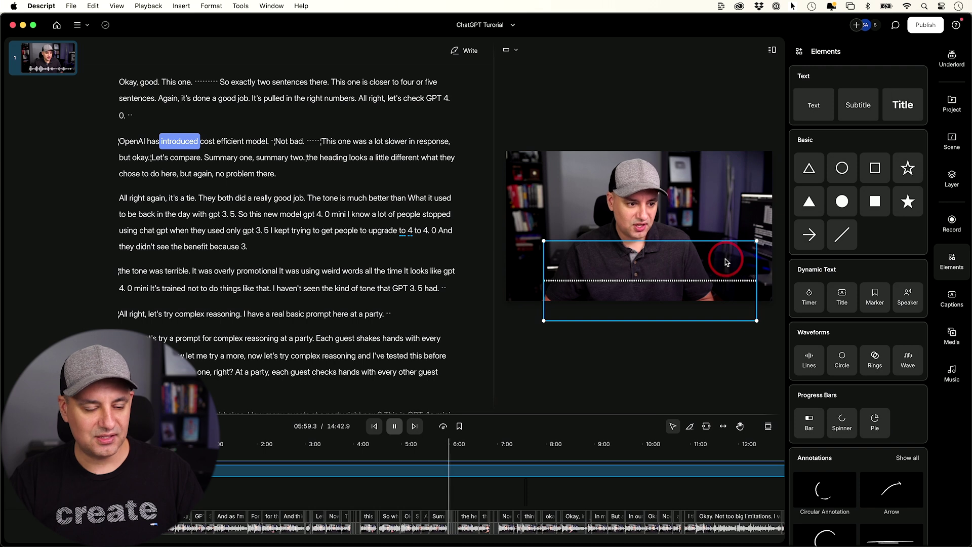
click(531, 493)
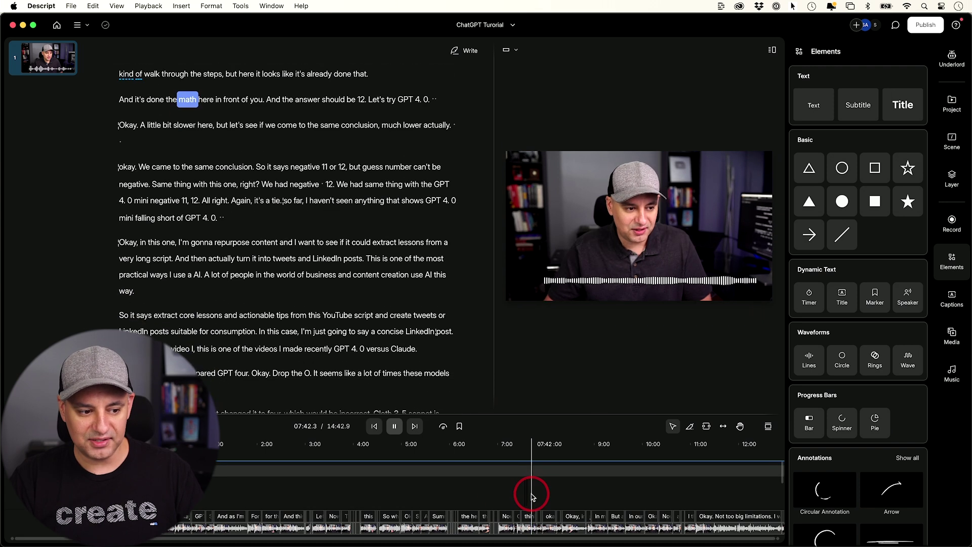
key(space)
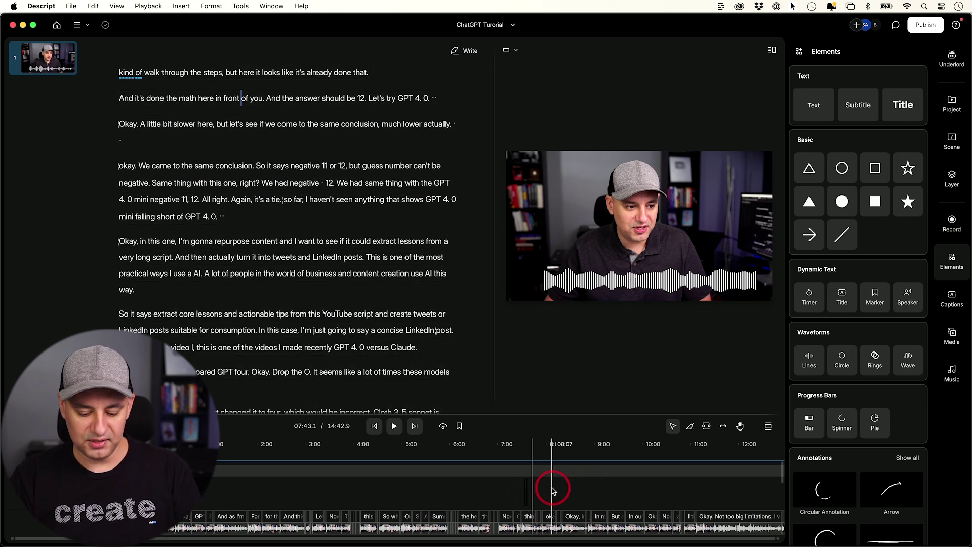
Place the playhead at about 7:36 and examine the audio, camera and screen recording options and their microphone permission request.
scroll(552, 487, up, 5)
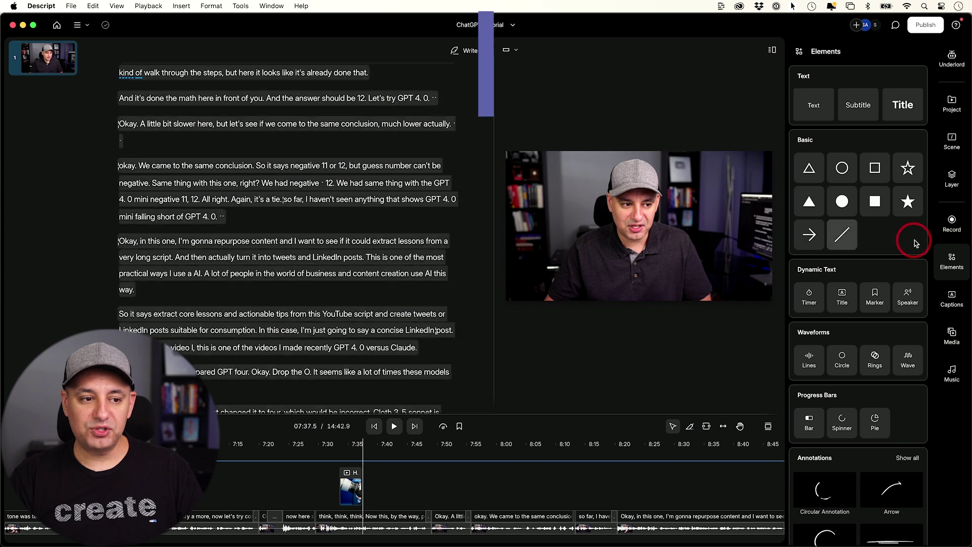
click(354, 460)
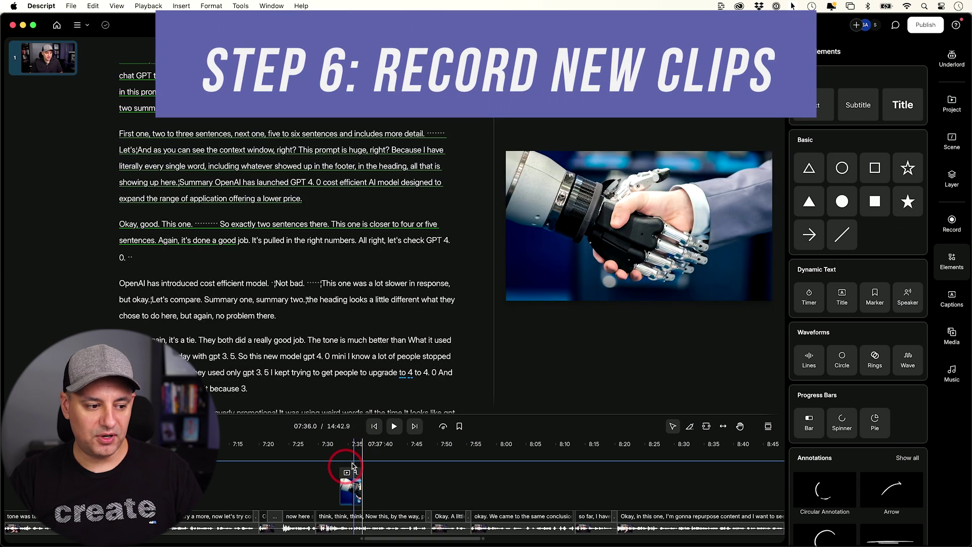
click(954, 225)
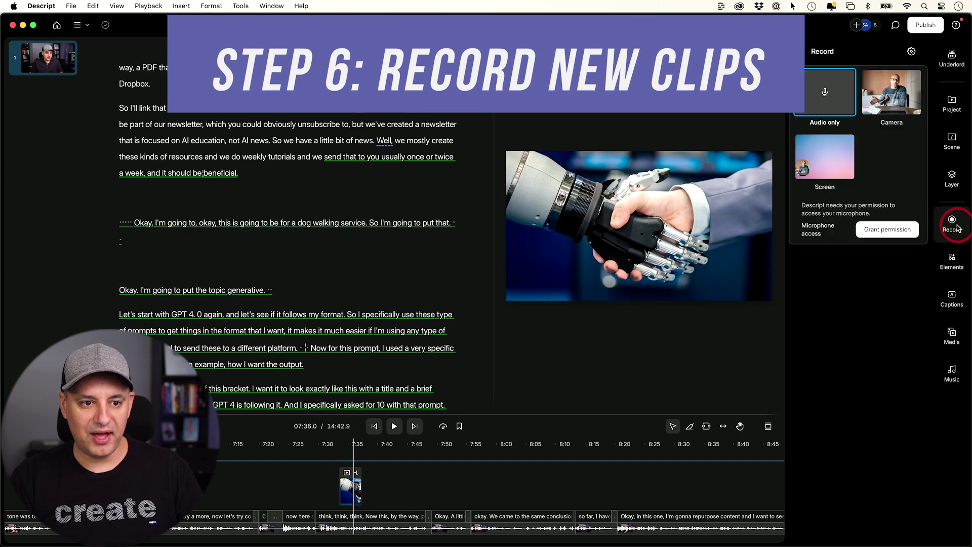
click(722, 114)
click(820, 107)
click(881, 99)
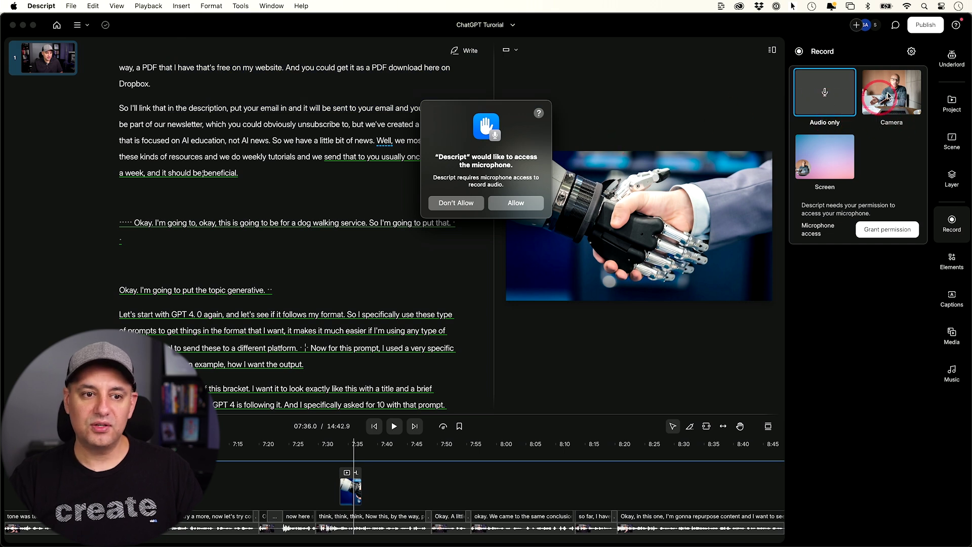
click(833, 162)
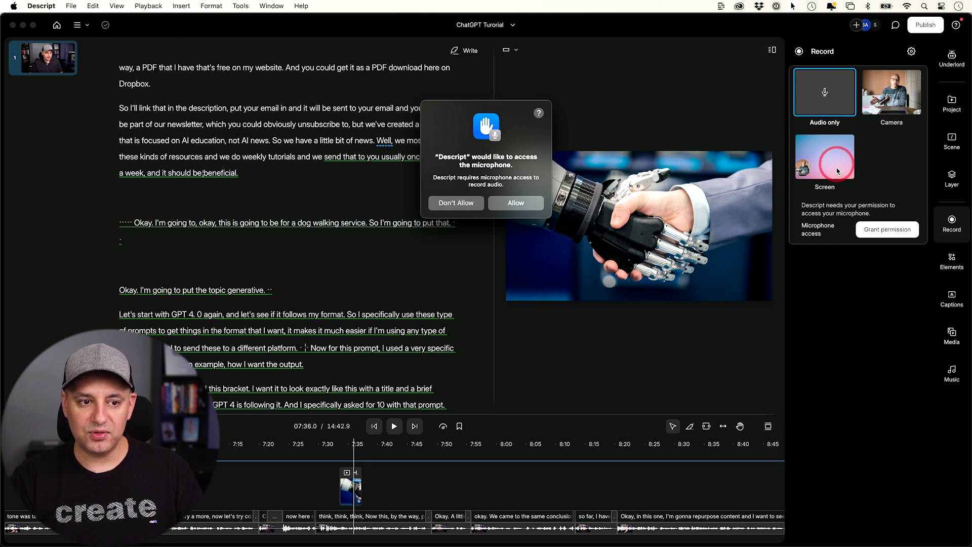
click(884, 240)
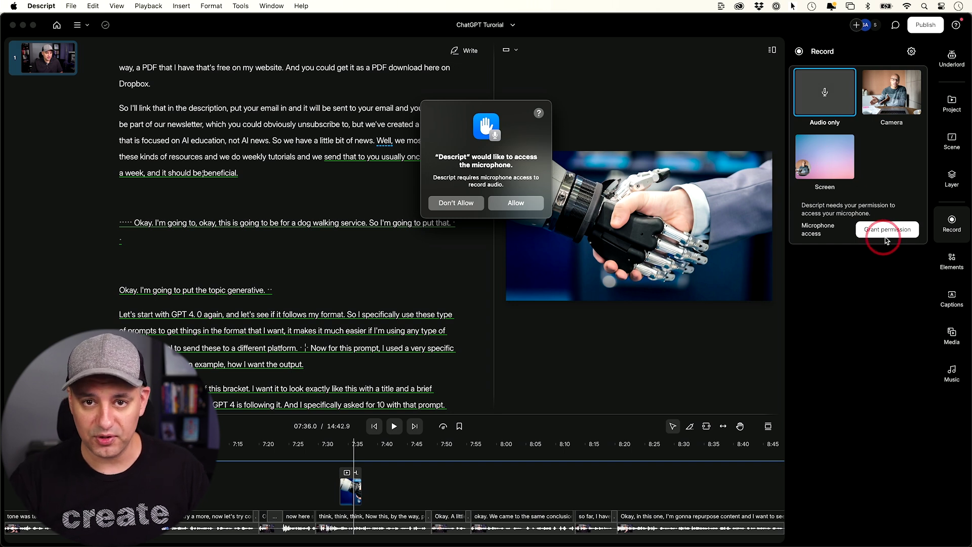
click(825, 160)
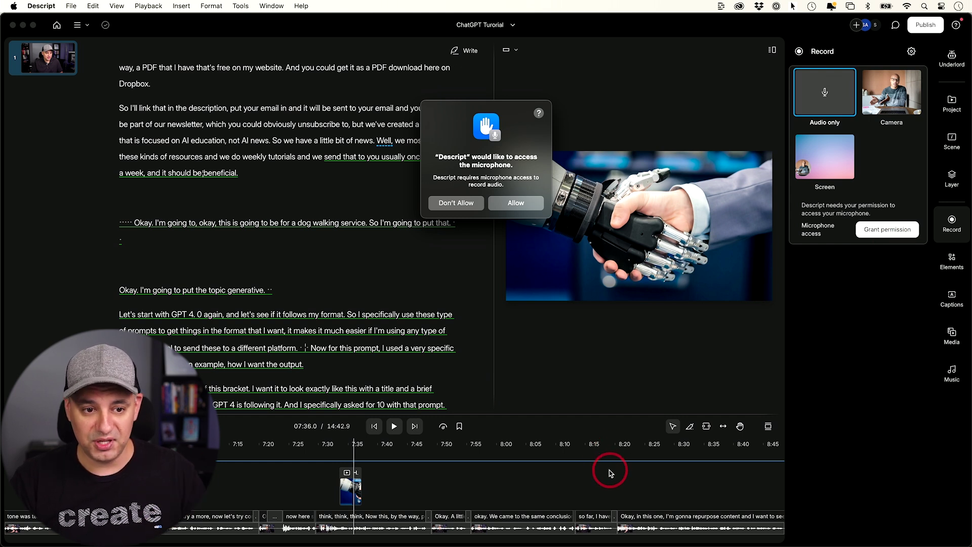
click(952, 223)
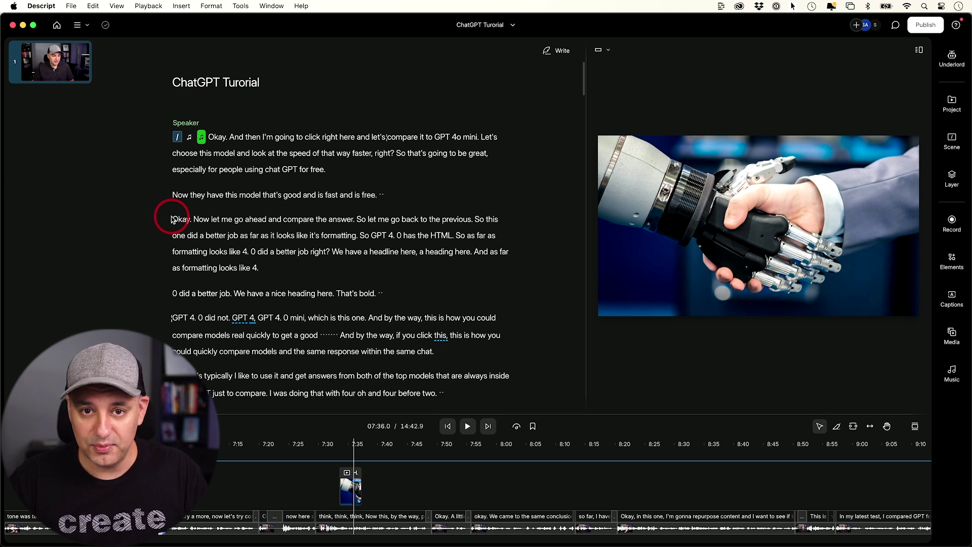
Apply Studio Sound to the selected "Power Of Epic Orchestra(No Choir)" music track.
click(952, 57)
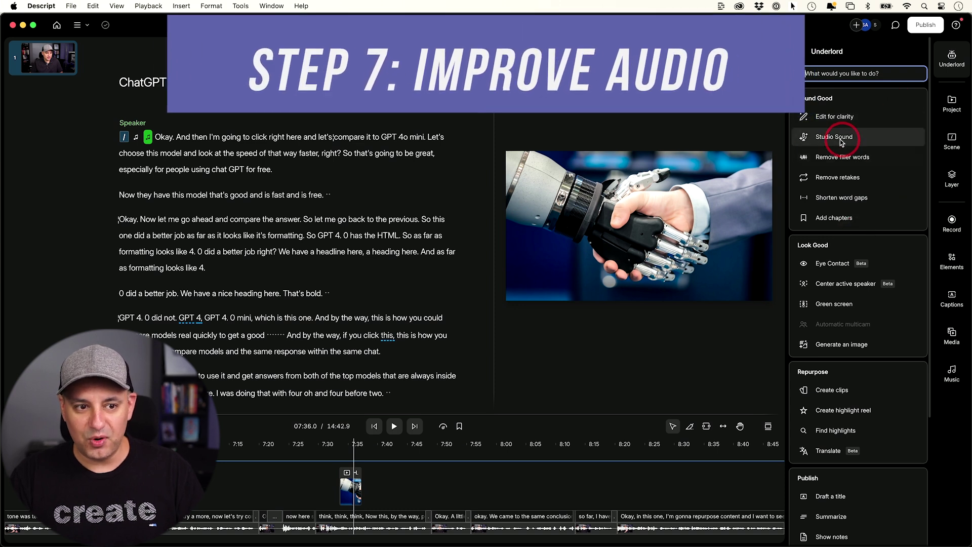
mouse_move(831, 138)
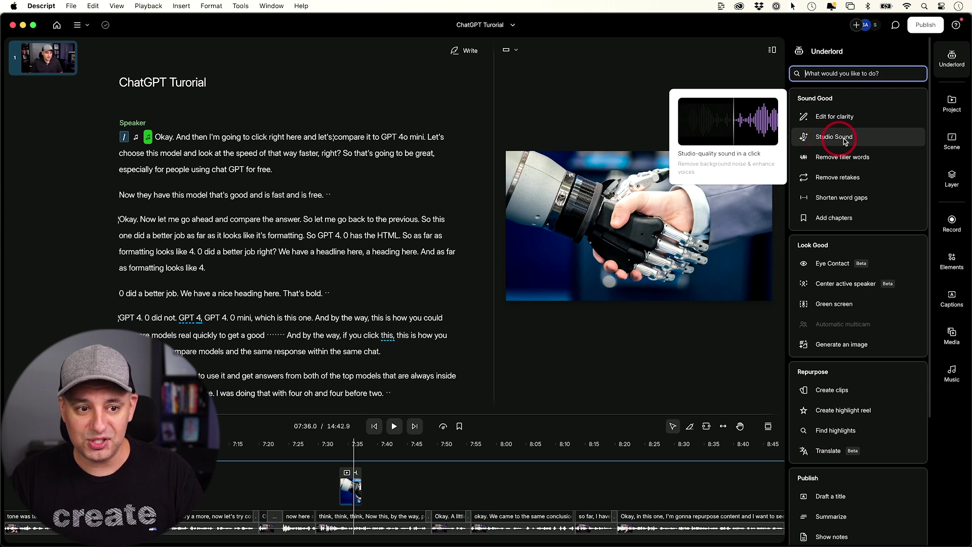
click(835, 140)
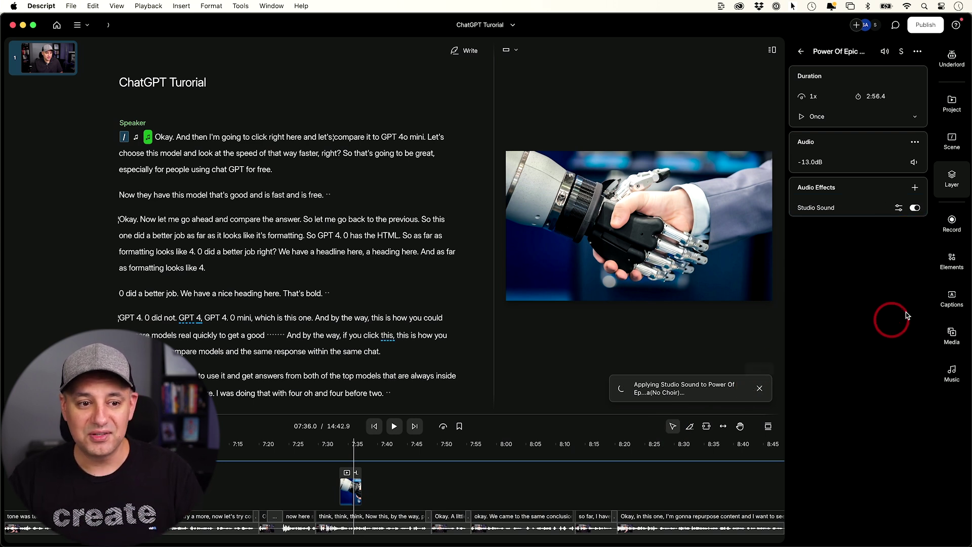
Review the Underlord AI tools, including Eye Contact, Center active speaker and the image generation prompt.
click(957, 64)
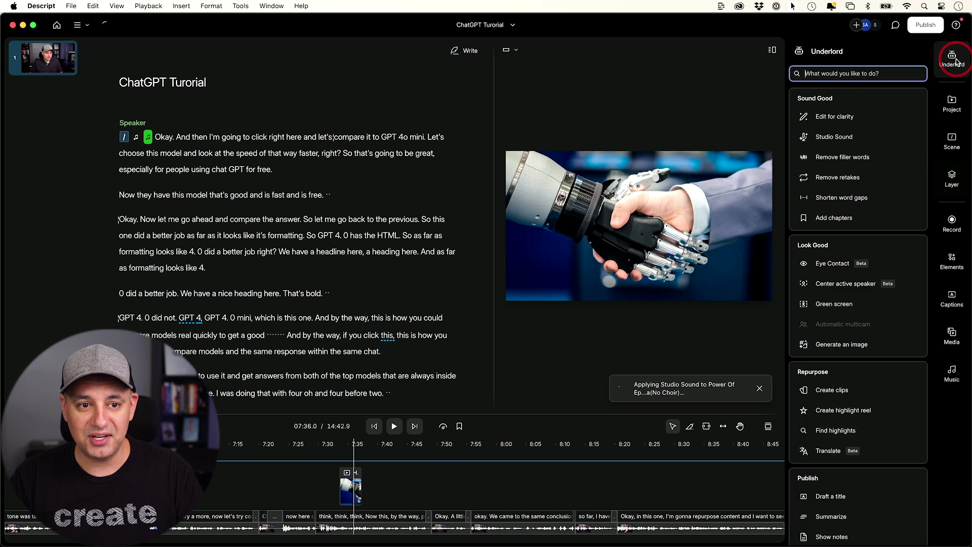
scroll(860, 162, down, 3)
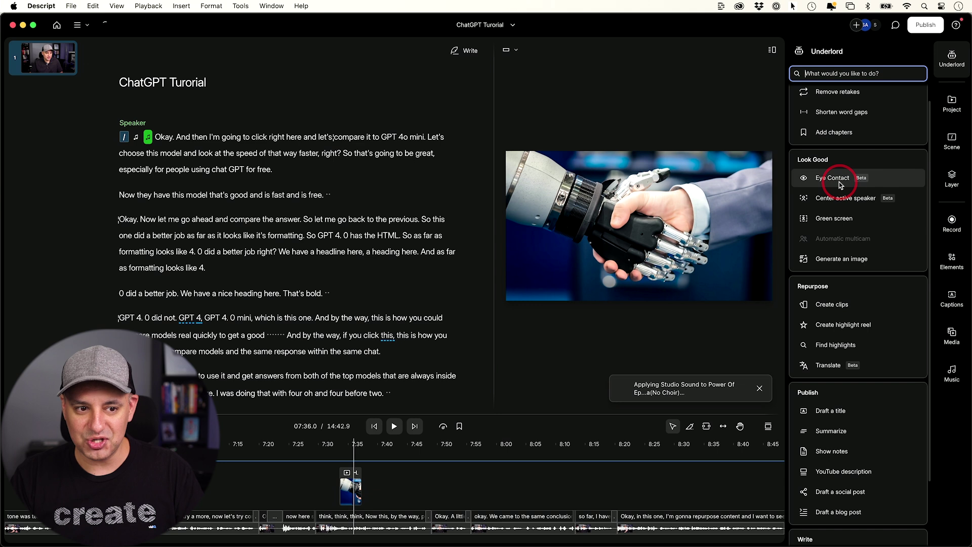
mouse_move(840, 185)
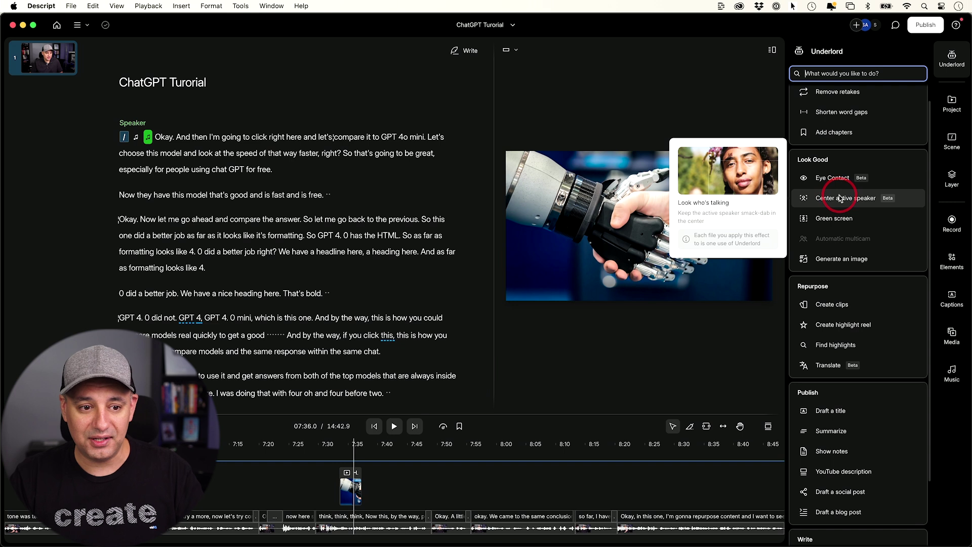
scroll(819, 184, down, 3)
click(847, 185)
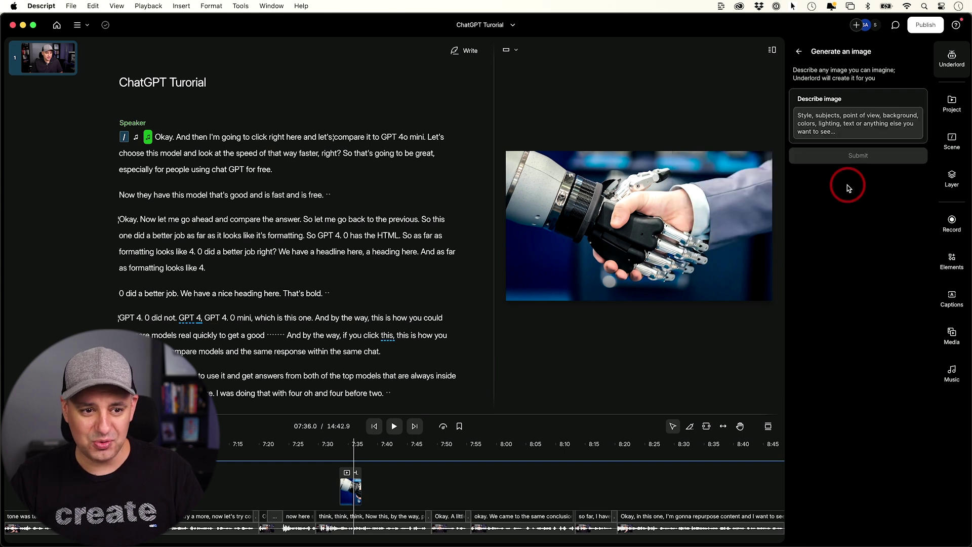
click(799, 51)
Switch to Chrome and browse the Complete AI Courses category and the Community page on the Skill Leap AI site.
scroll(861, 304, down, 1)
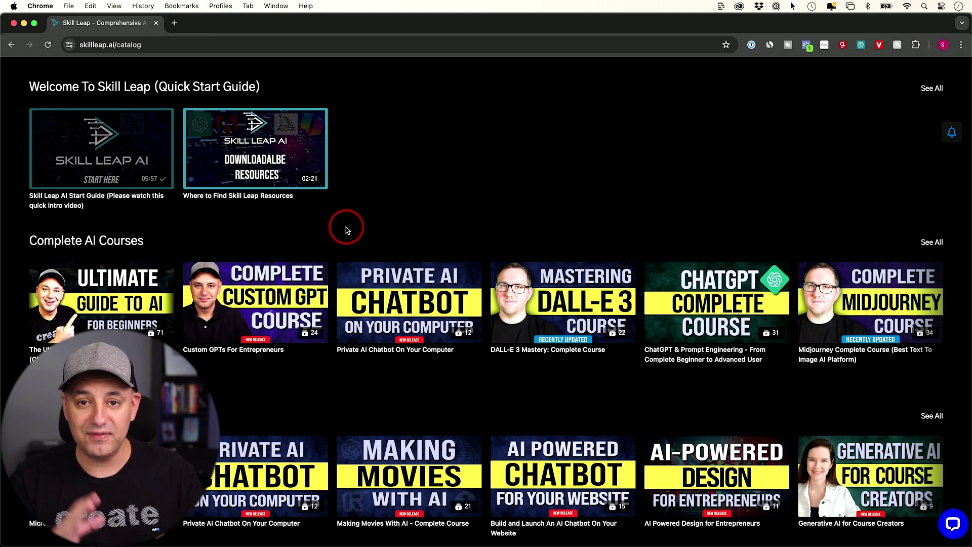
click(71, 242)
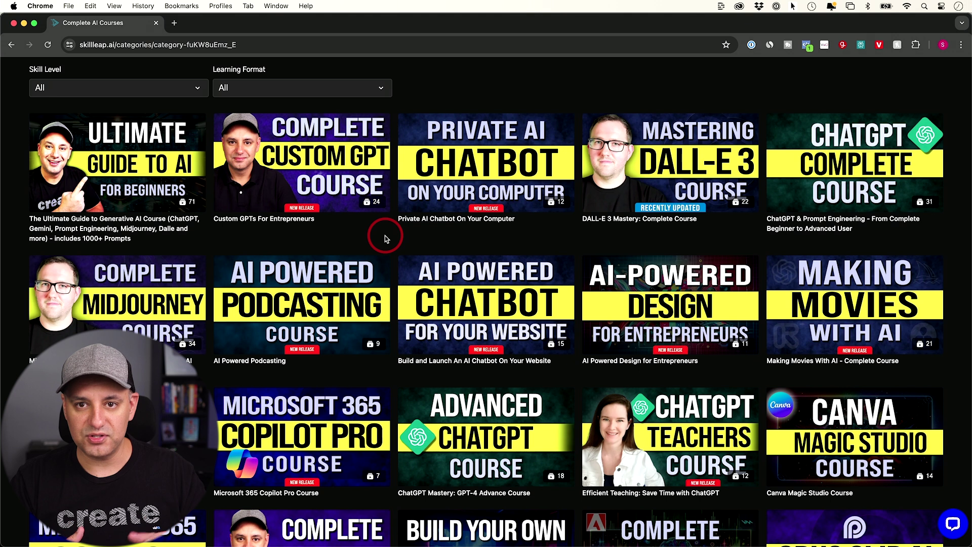
scroll(385, 235, up, 5)
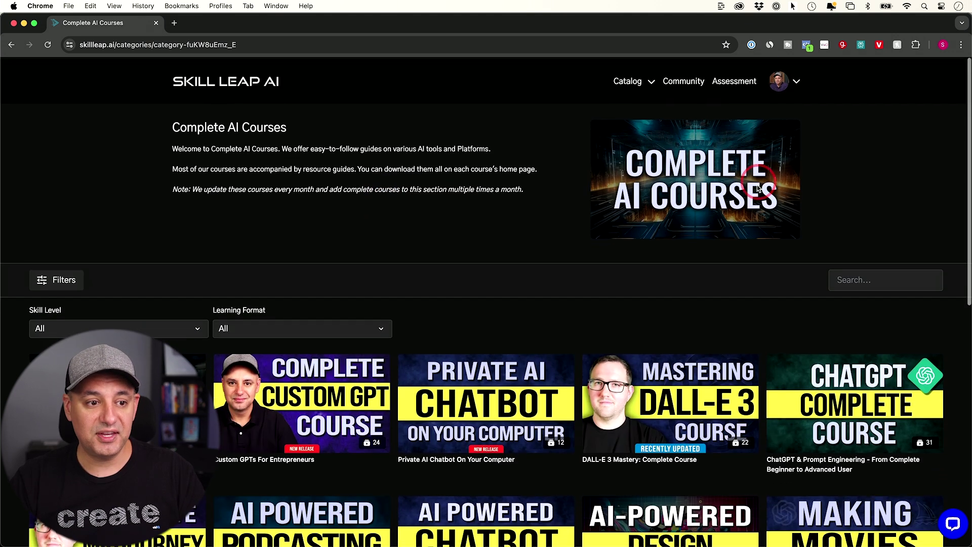
click(682, 83)
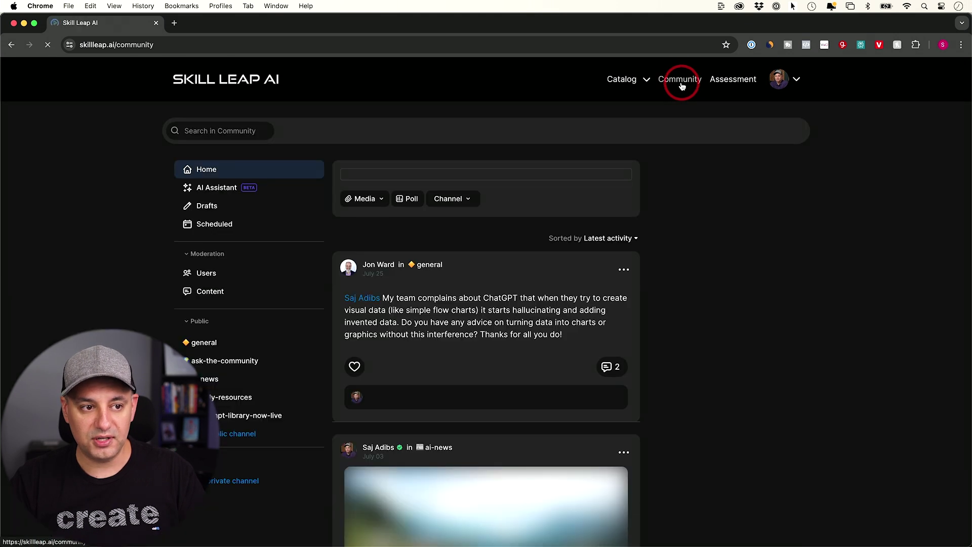
scroll(755, 217, down, 2)
scroll(760, 230, down, 5)
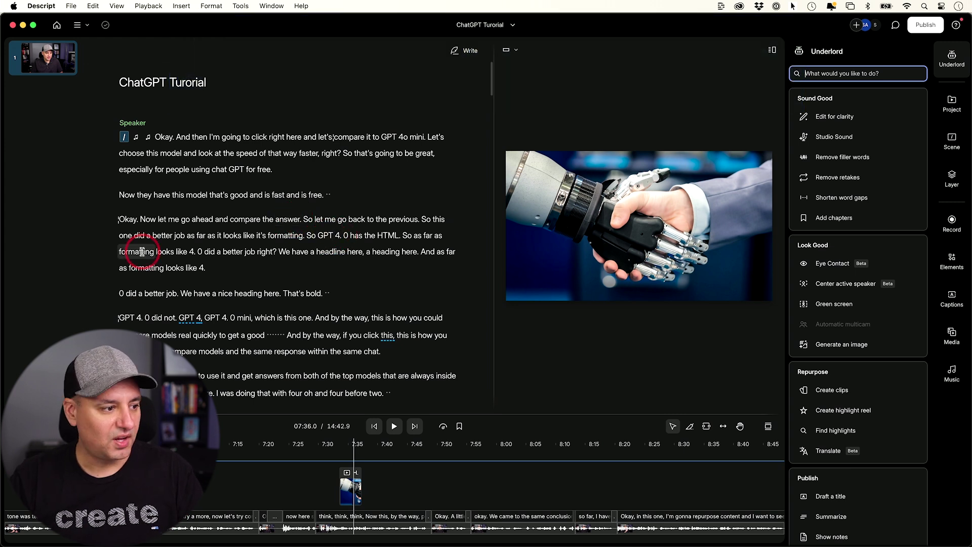
Overdub the word "formatting" before "looks like 4. 0" in the transcript with "hello" and show the speech generation option for it.
double_click(125, 250)
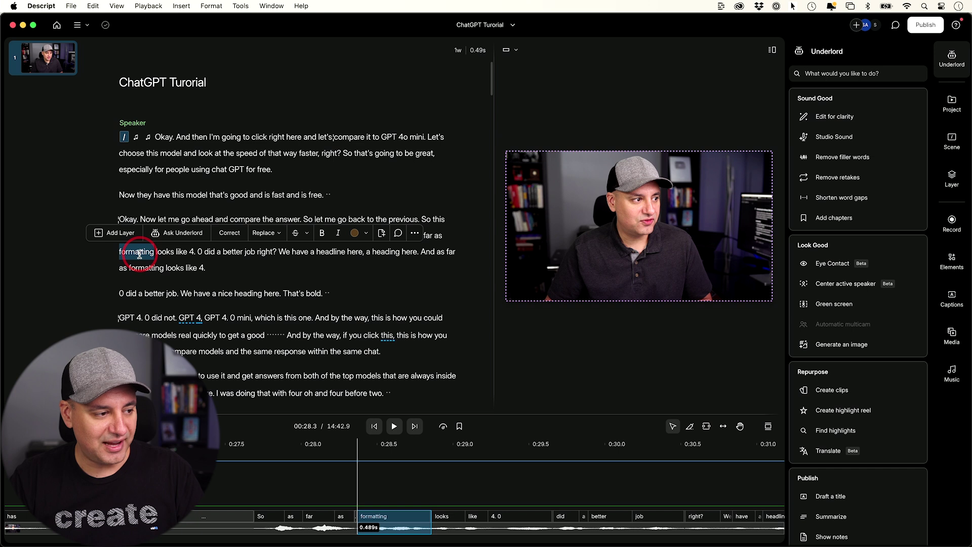
click(275, 236)
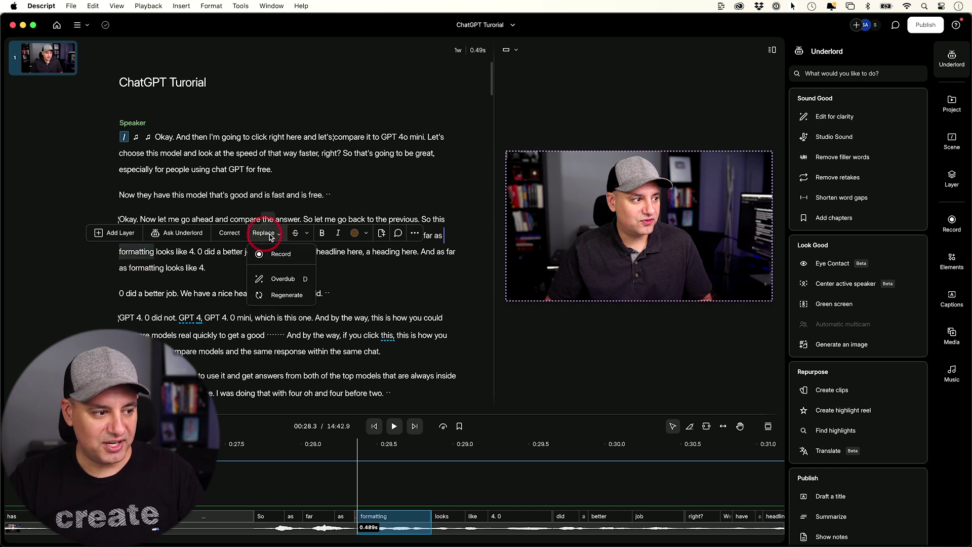
click(282, 254)
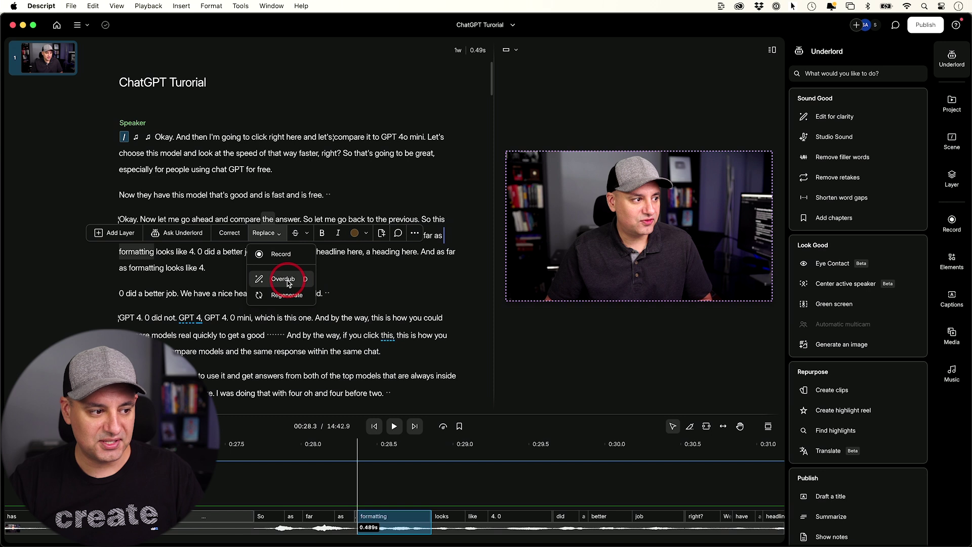
click(287, 280)
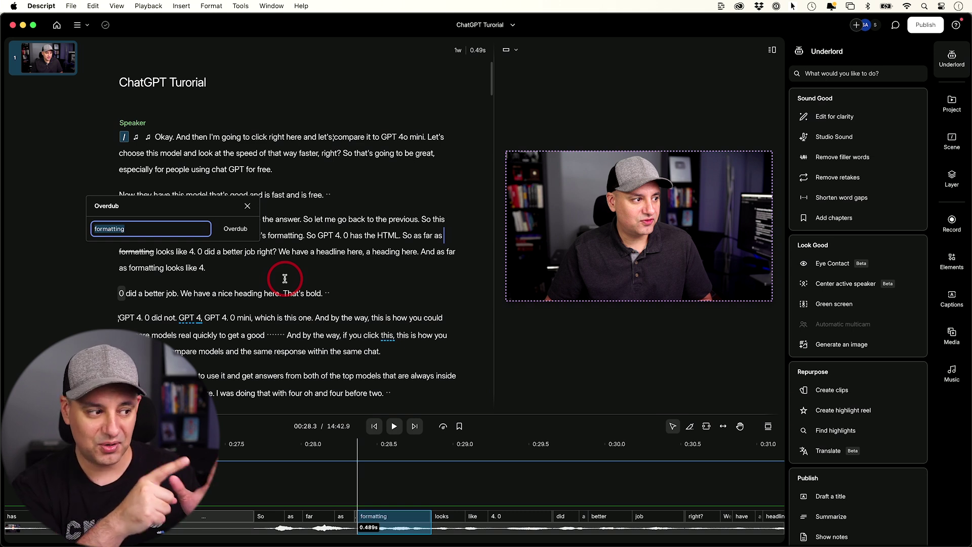
text(hell)
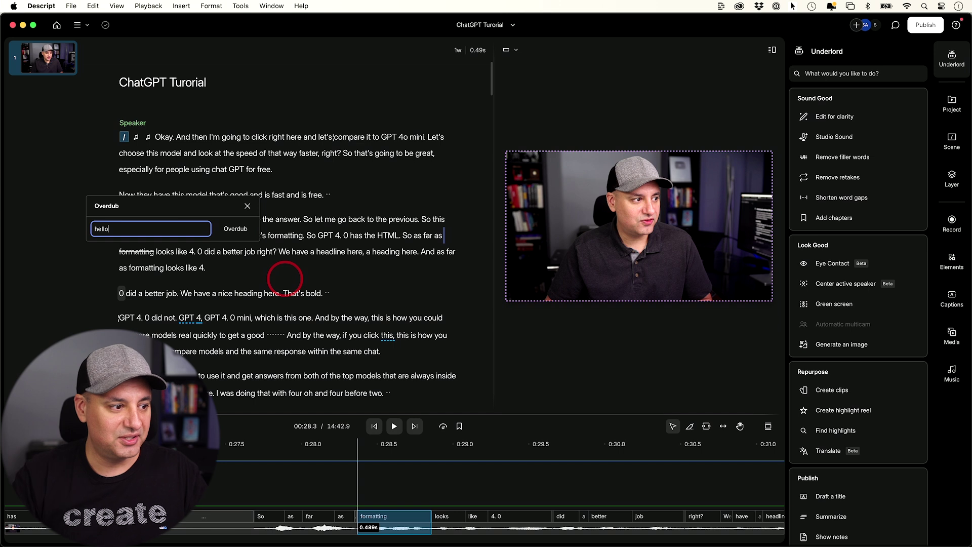
text(o)
click(235, 228)
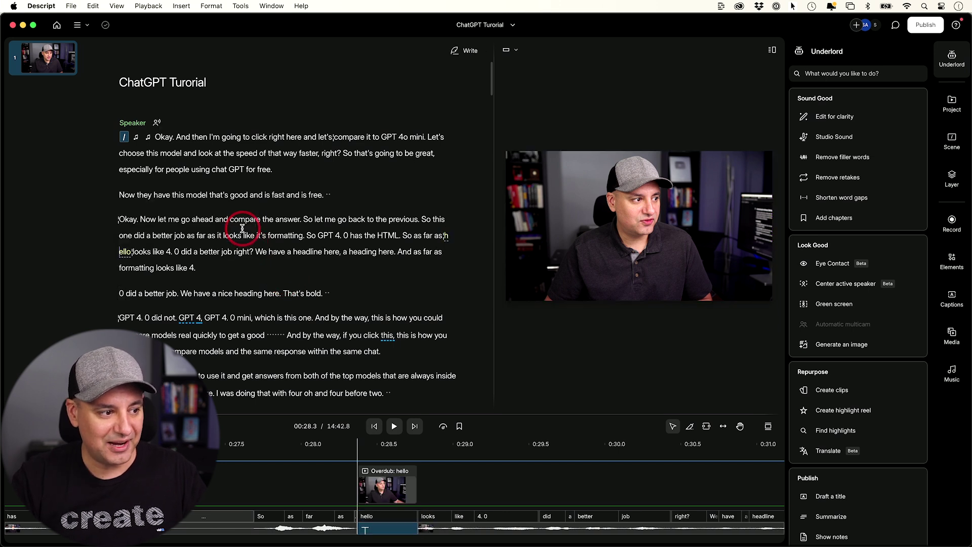
click(124, 256)
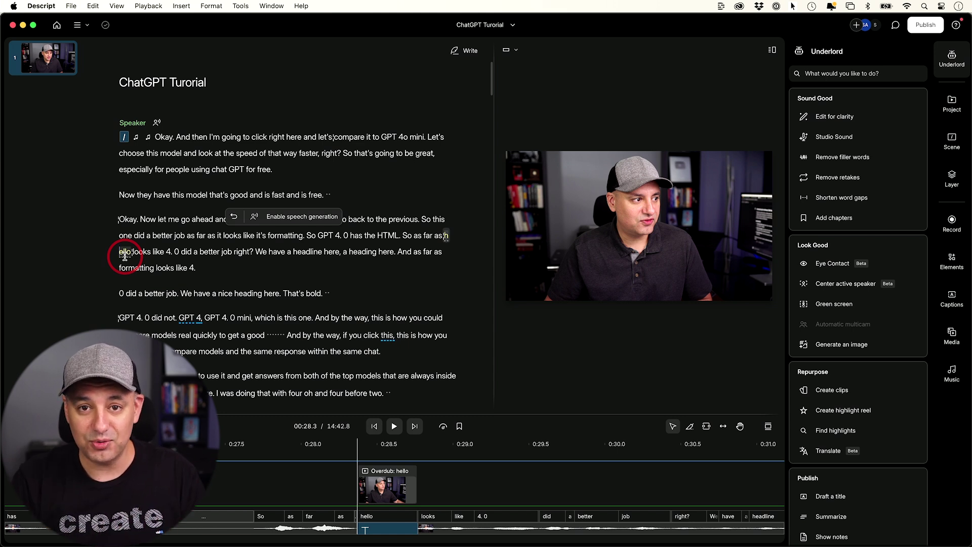
Apply the Modern yellow waveform caption style to all scenes and play back part of the video with it.
click(954, 299)
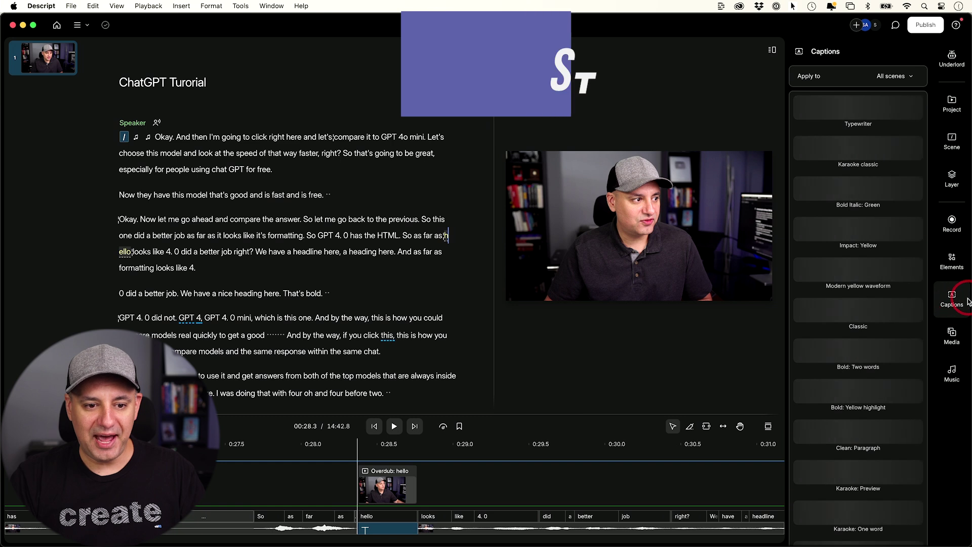
click(610, 279)
click(736, 245)
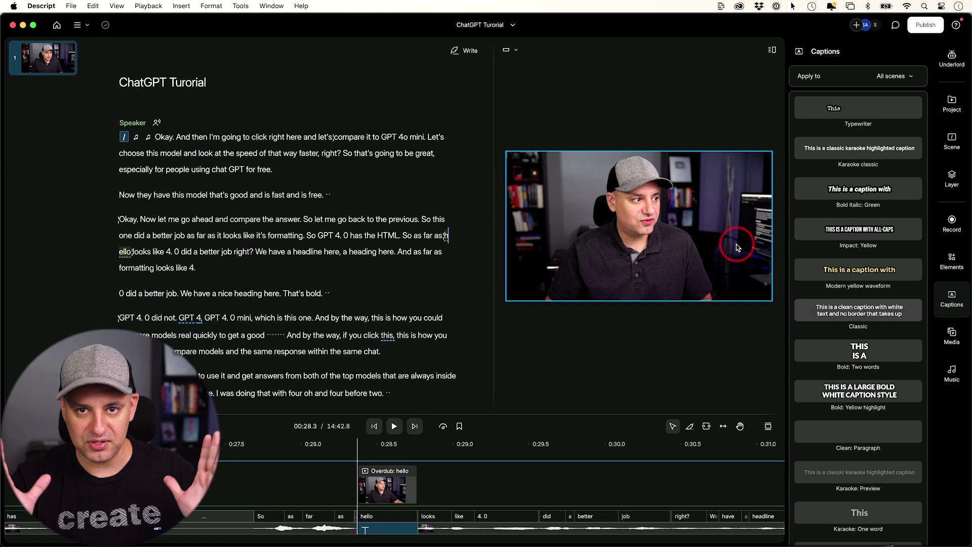
click(847, 272)
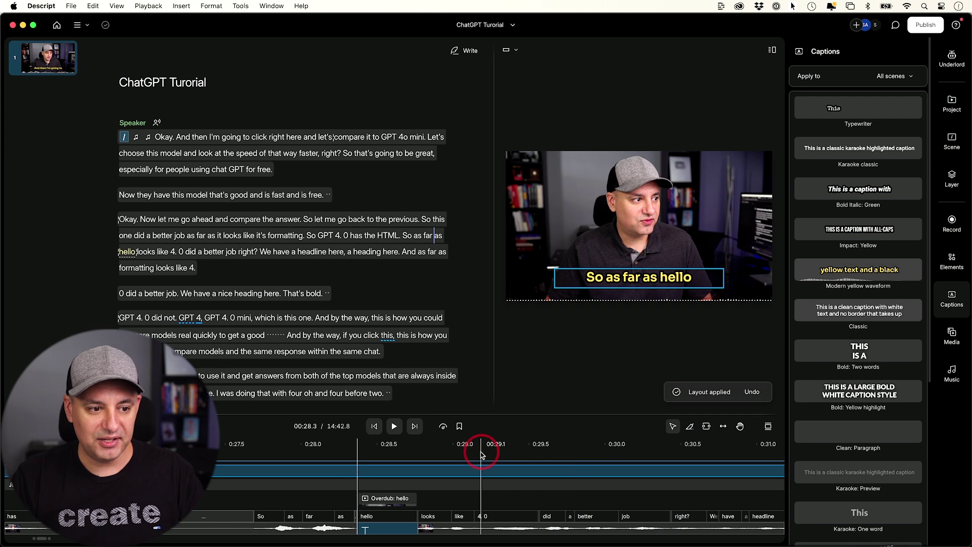
click(372, 487)
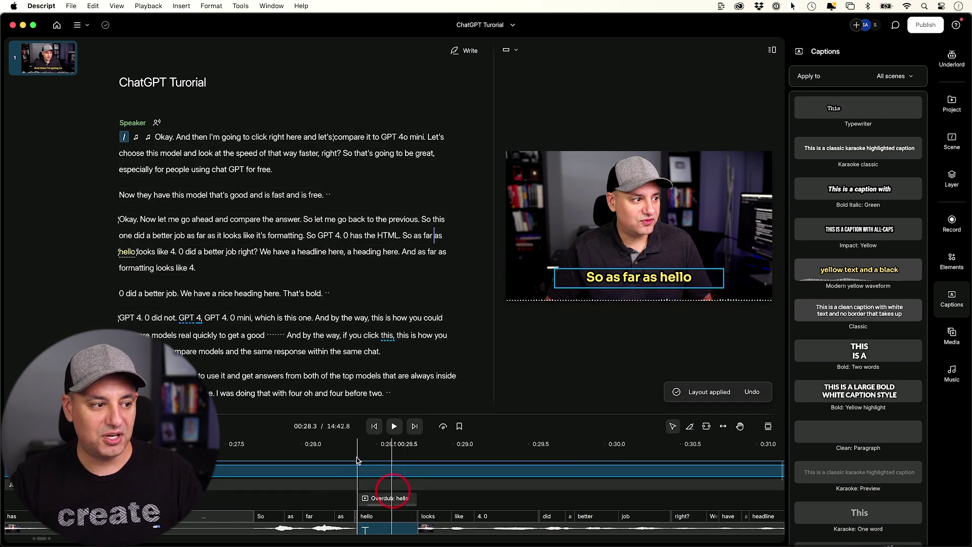
click(341, 273)
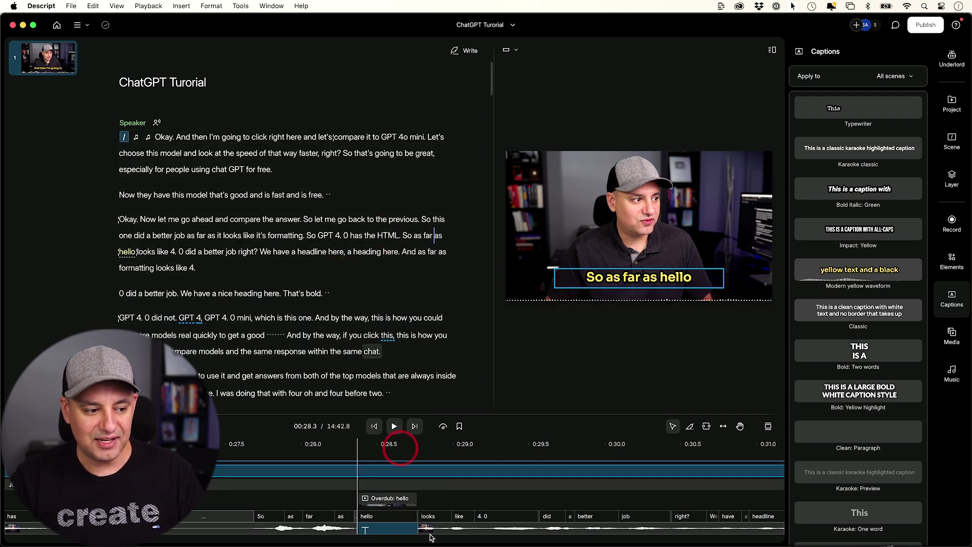
click(448, 459)
key(space)
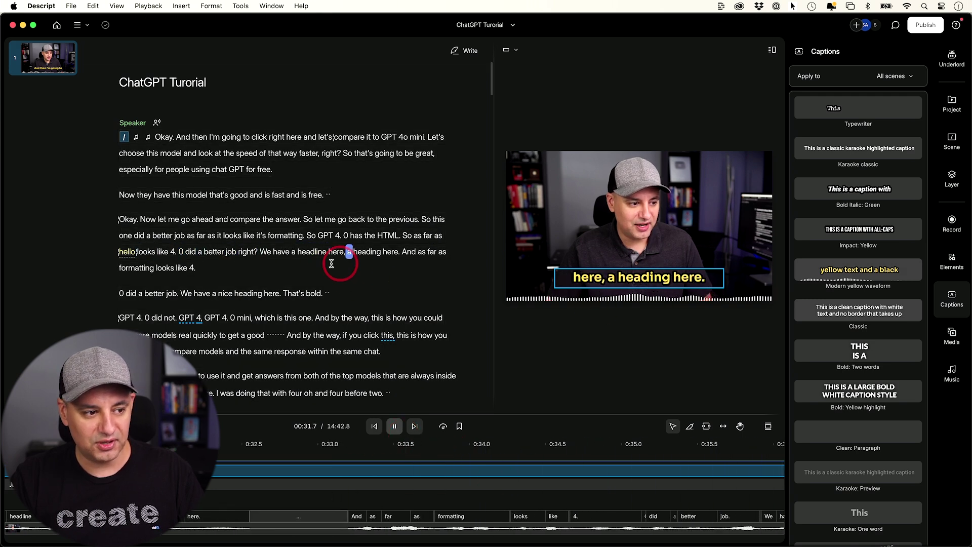
key(space)
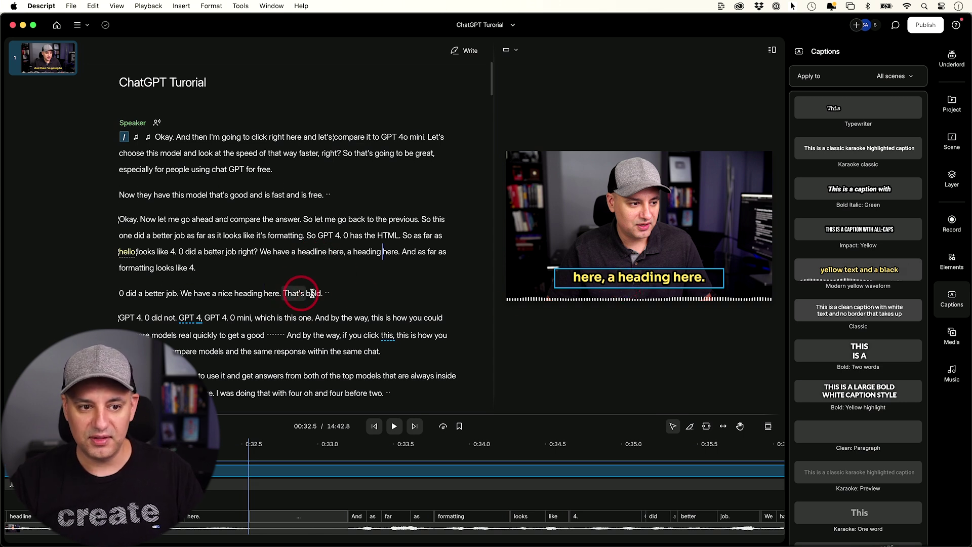
Apply the Bold Italic: Green caption style to all scenes and preview it at about 0:33.5.
click(882, 180)
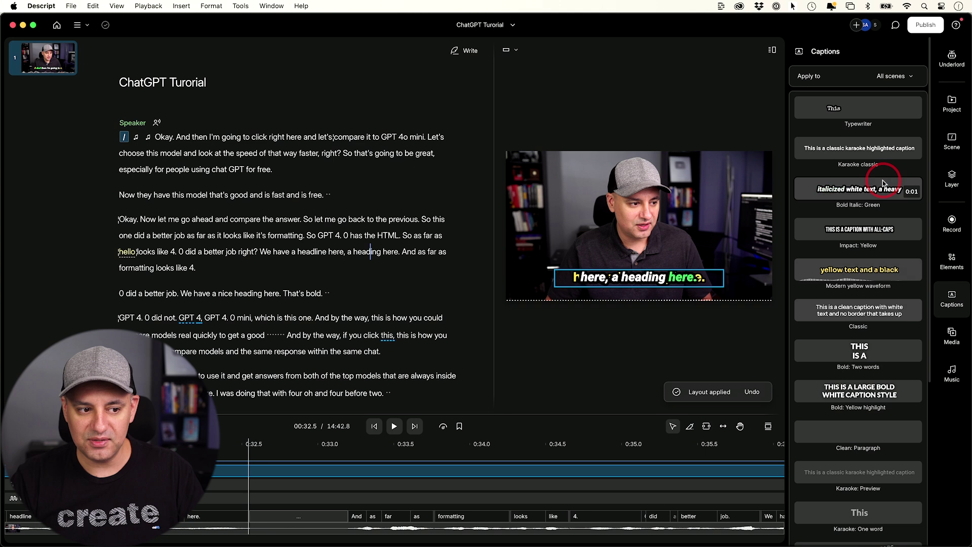
click(336, 485)
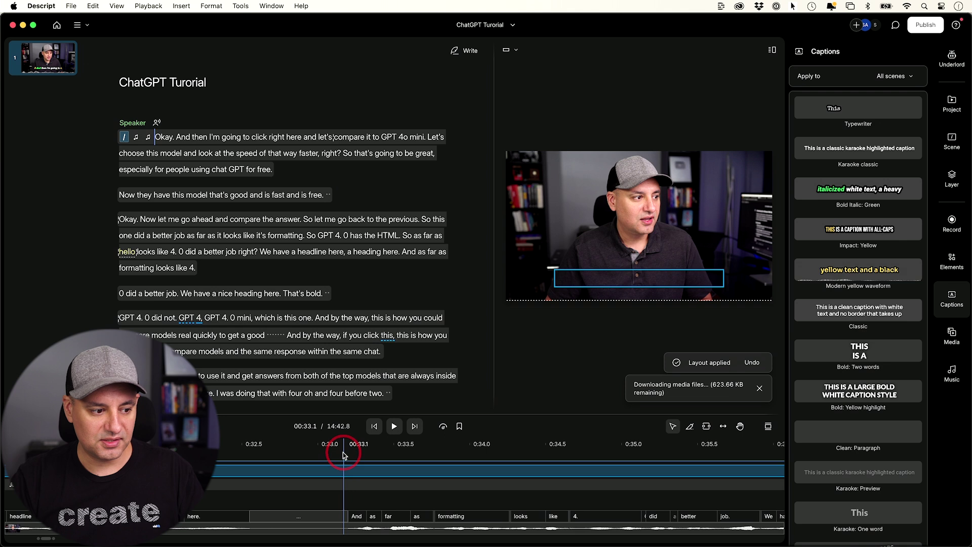
drag(338, 450, 408, 454)
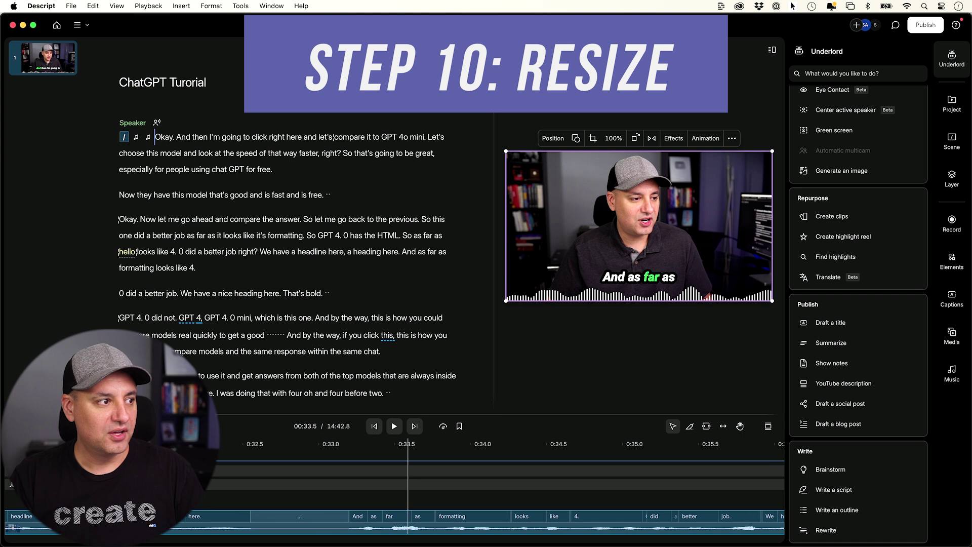
Duplicate the "ChatGPT Turorial" project from the projects overview and open the copy.
click(57, 26)
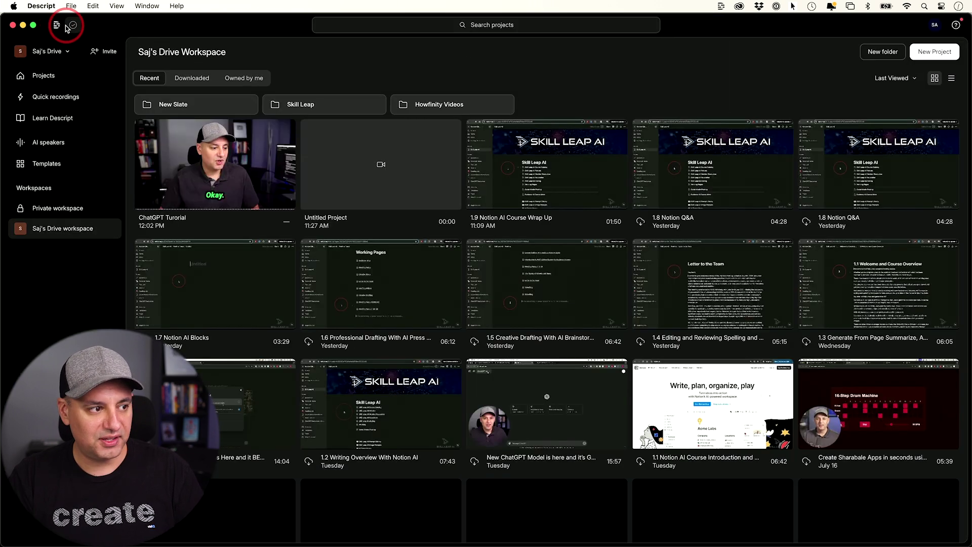
click(201, 143)
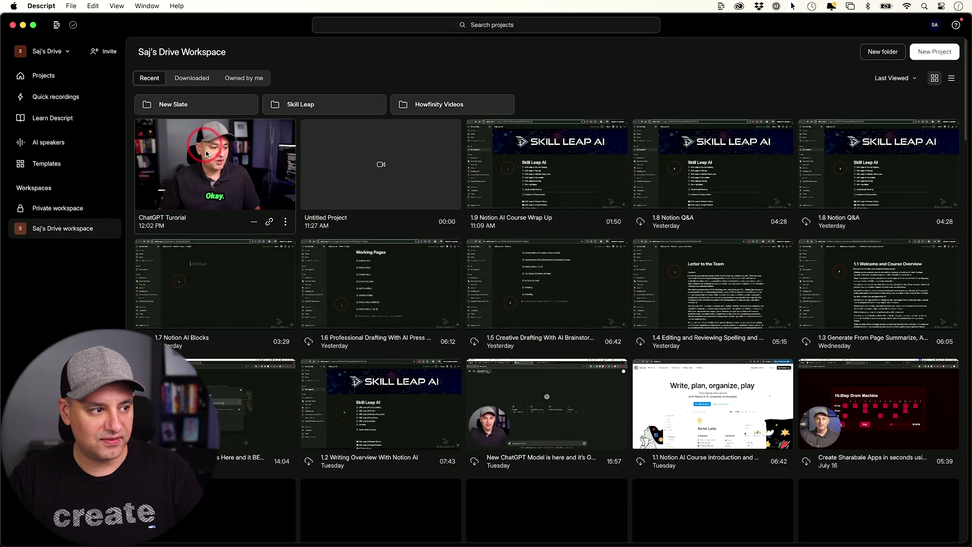
click(285, 223)
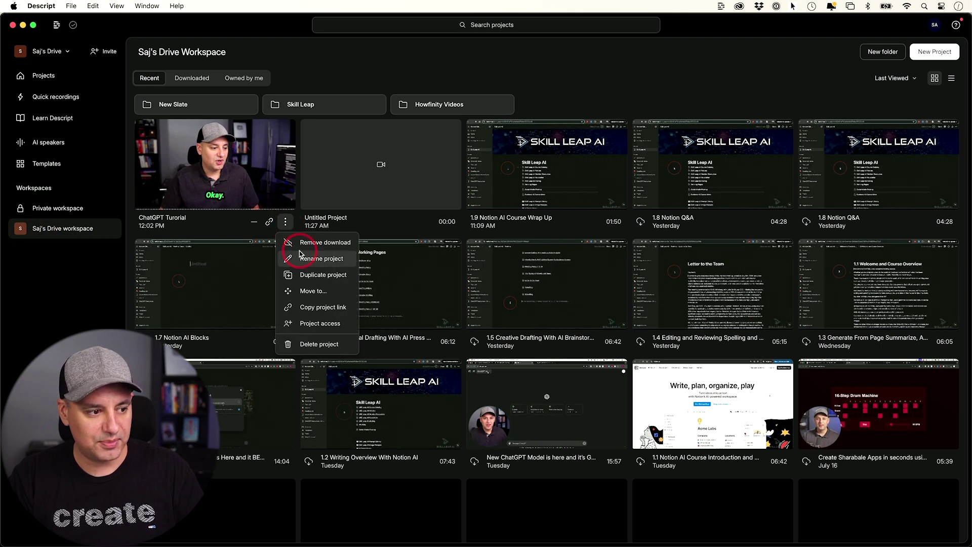
click(310, 275)
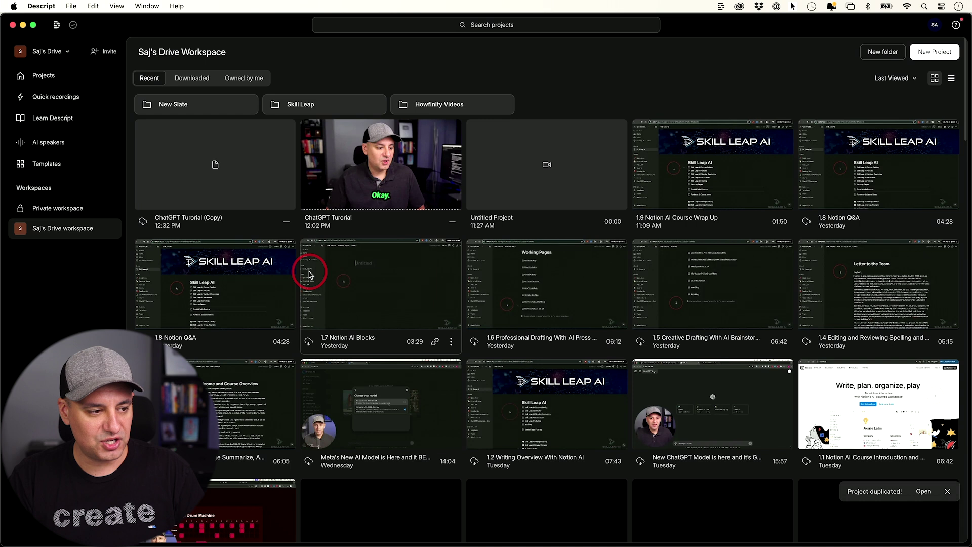
click(187, 171)
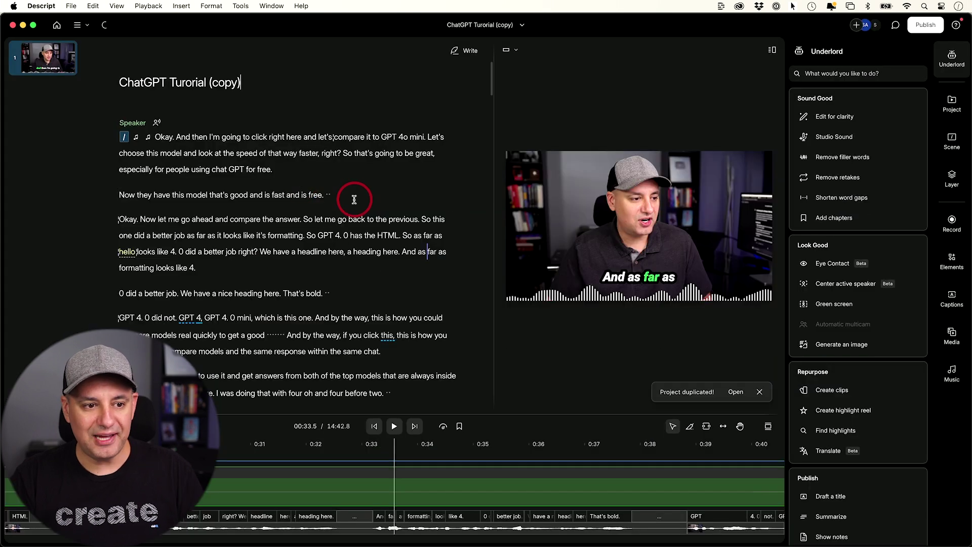
Change the copied project's aspect ratio to Portrait 9:16.
click(551, 92)
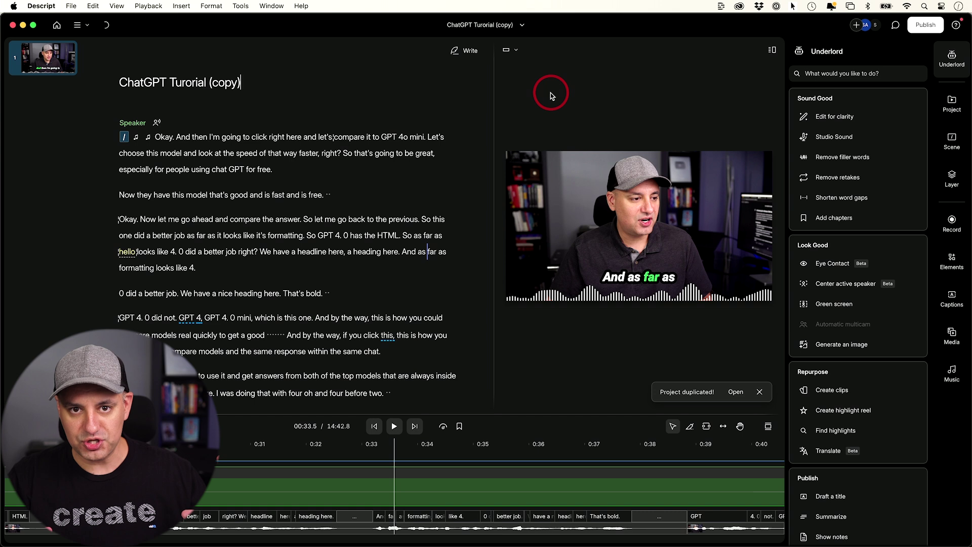
click(515, 51)
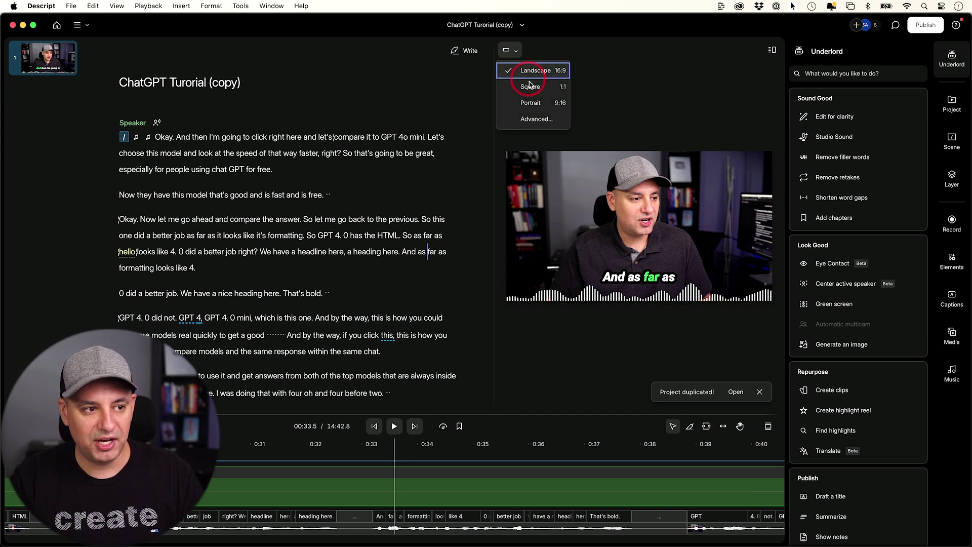
click(531, 103)
Make the video layer fill the portrait canvas, shift it to center the speaker, and scrub back to an earlier point.
click(664, 193)
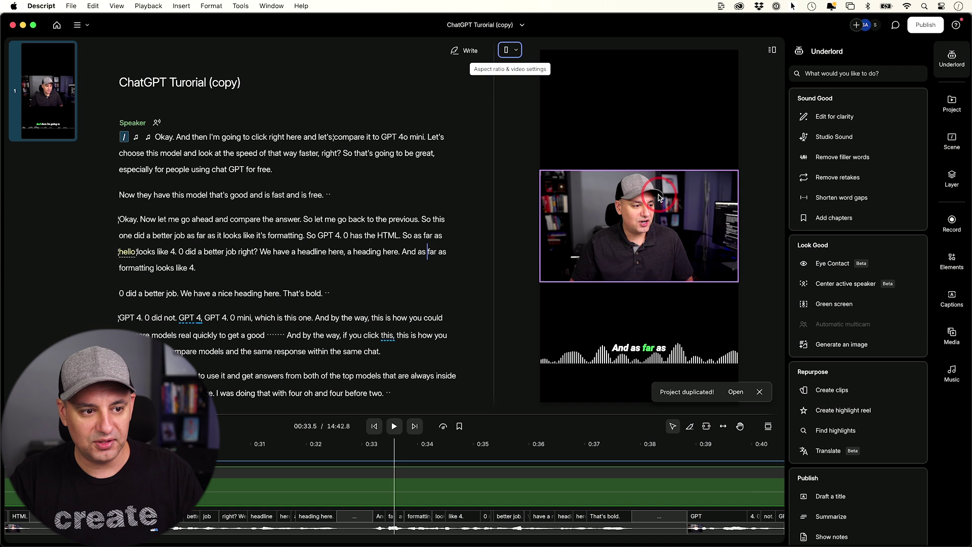
click(658, 194)
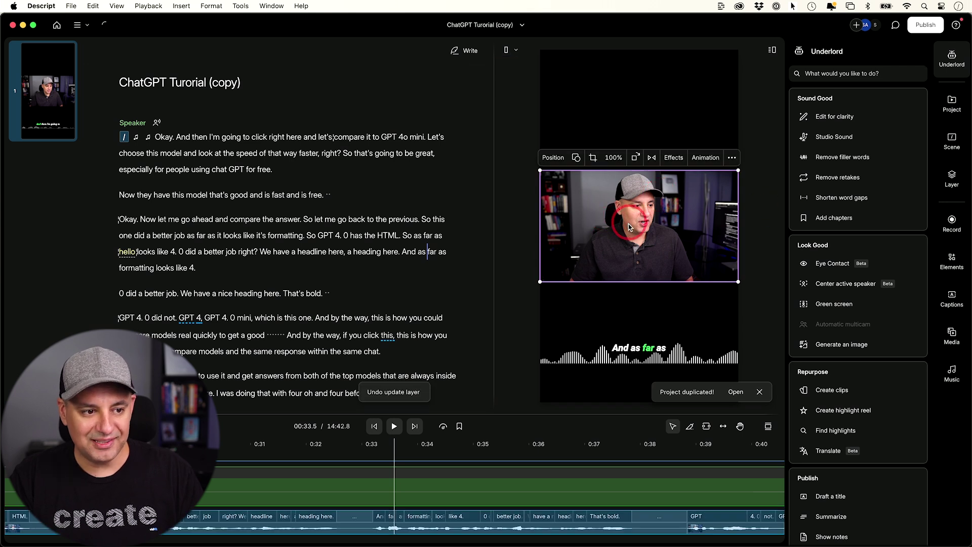
click(553, 158)
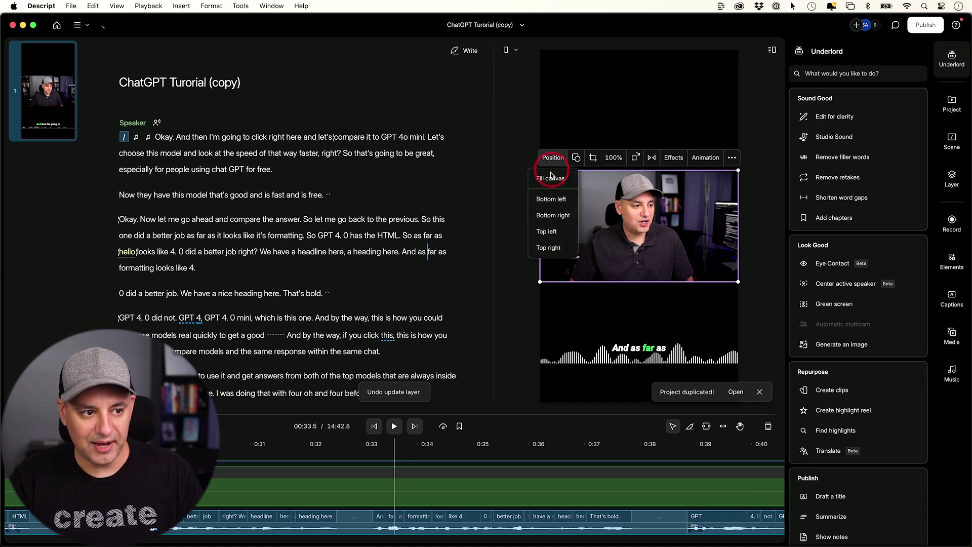
click(551, 178)
drag(599, 259, 678, 258)
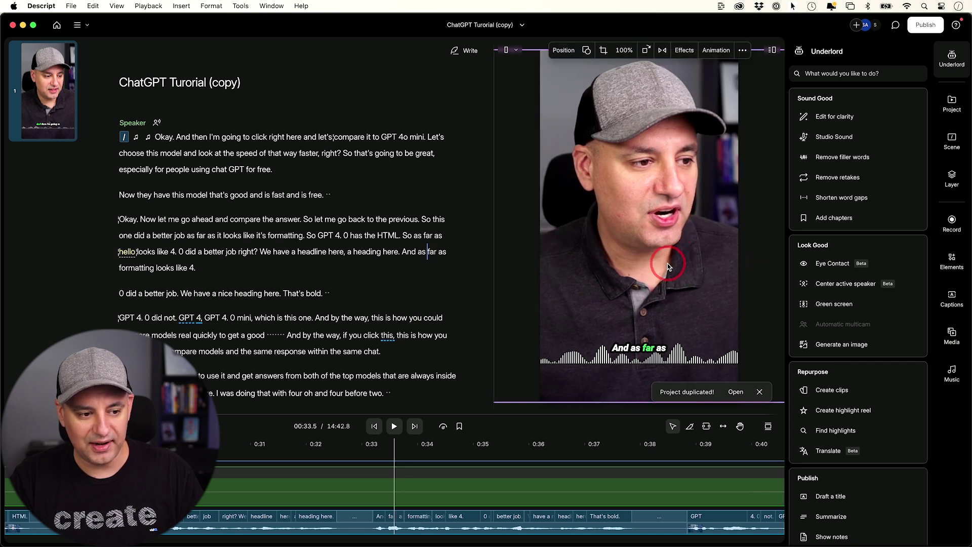
drag(385, 449, 305, 450)
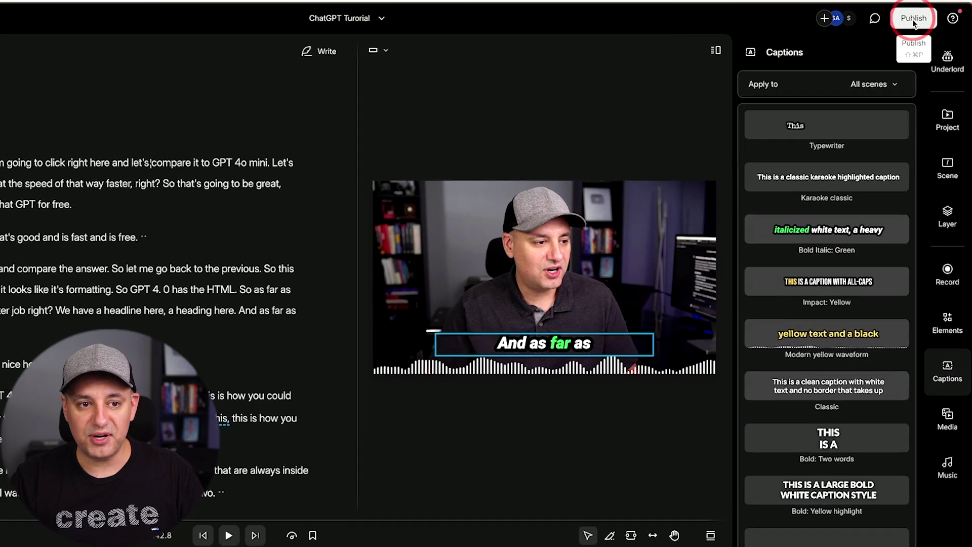
Examine the export settings of the original "ChatGPT Turorial" project, including the video resolution choices and the audio options.
click(914, 20)
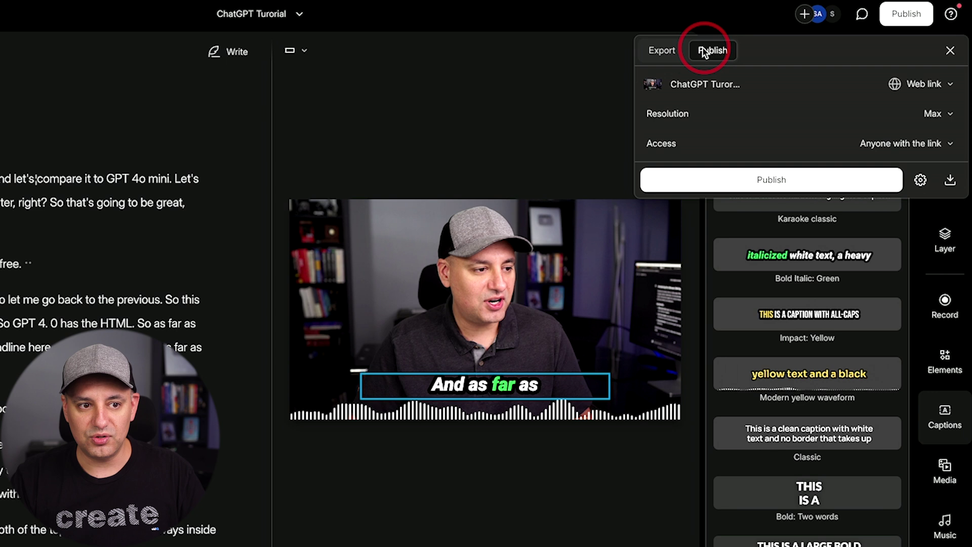
click(668, 52)
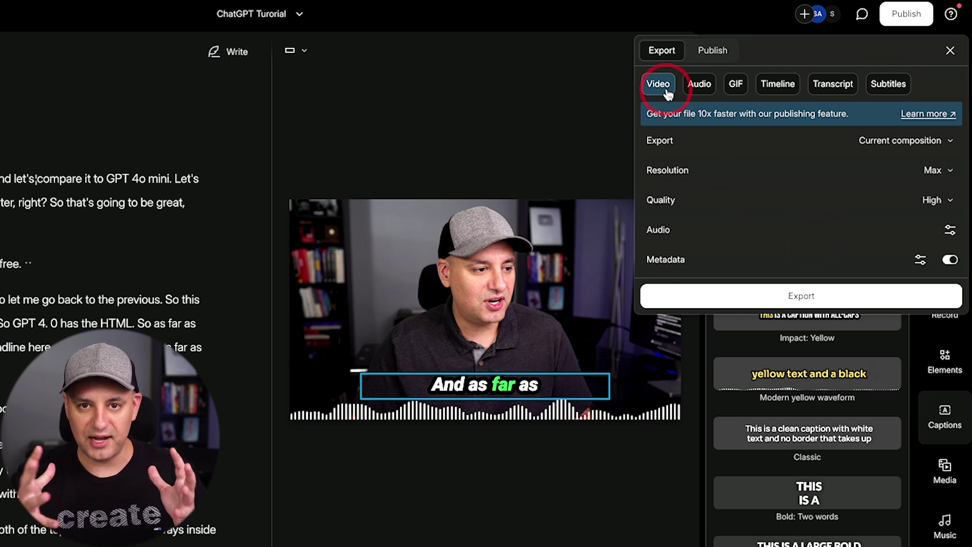
click(797, 300)
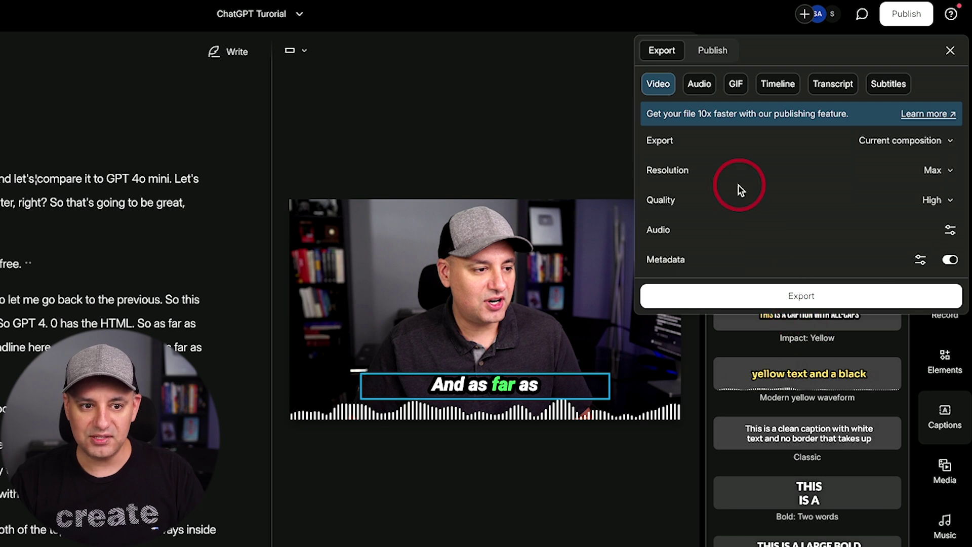
click(933, 172)
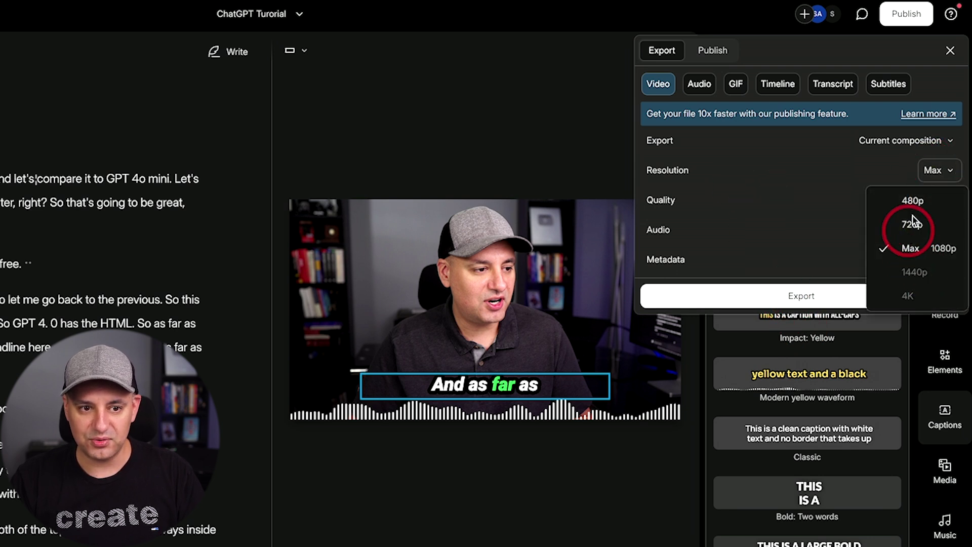
click(940, 175)
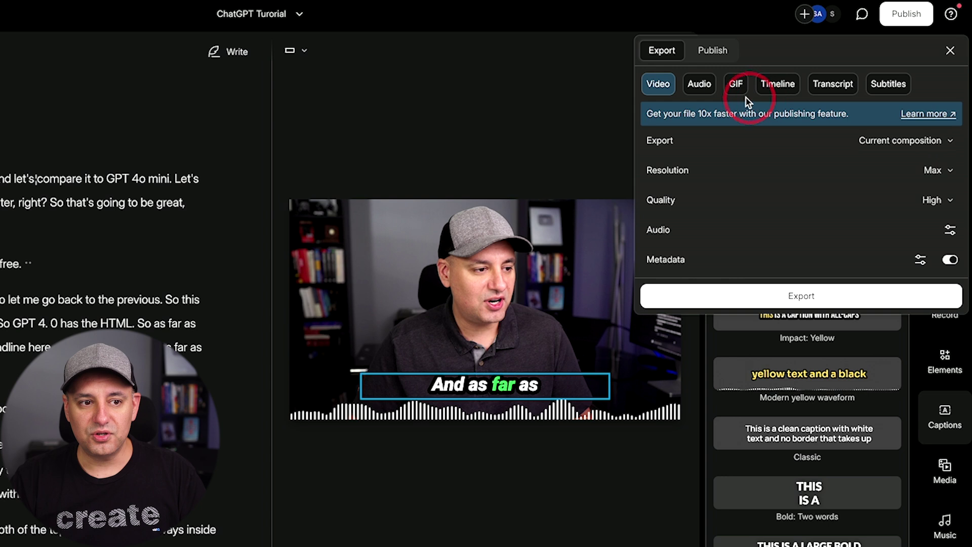
click(709, 90)
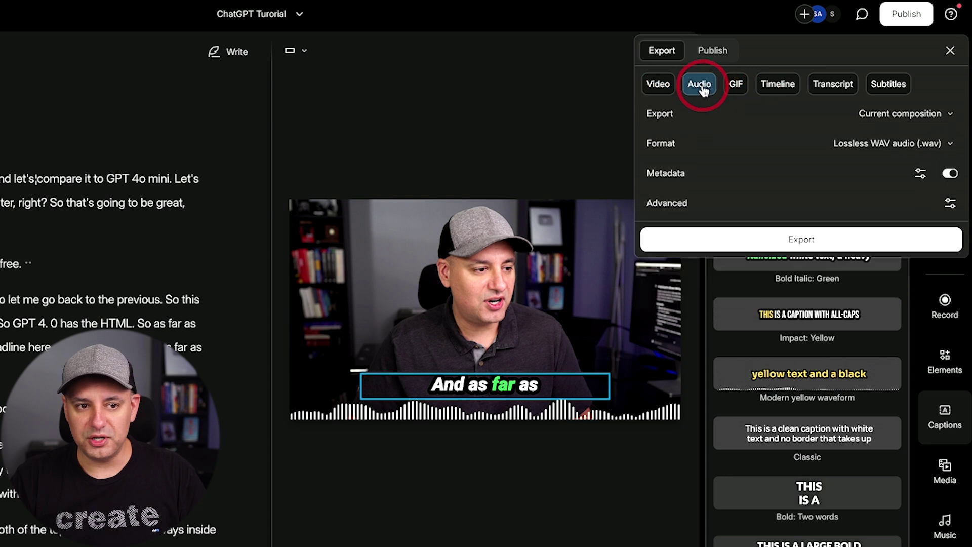
Examine the available file formats for audio, transcript and subtitle exports, keeping SubRip Titles (.srt) for the subtitles.
click(912, 146)
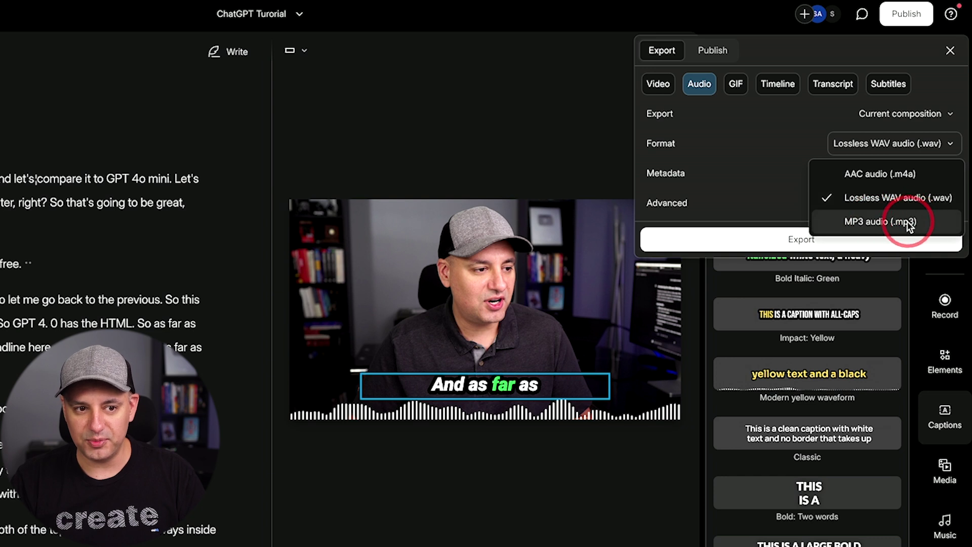
click(772, 147)
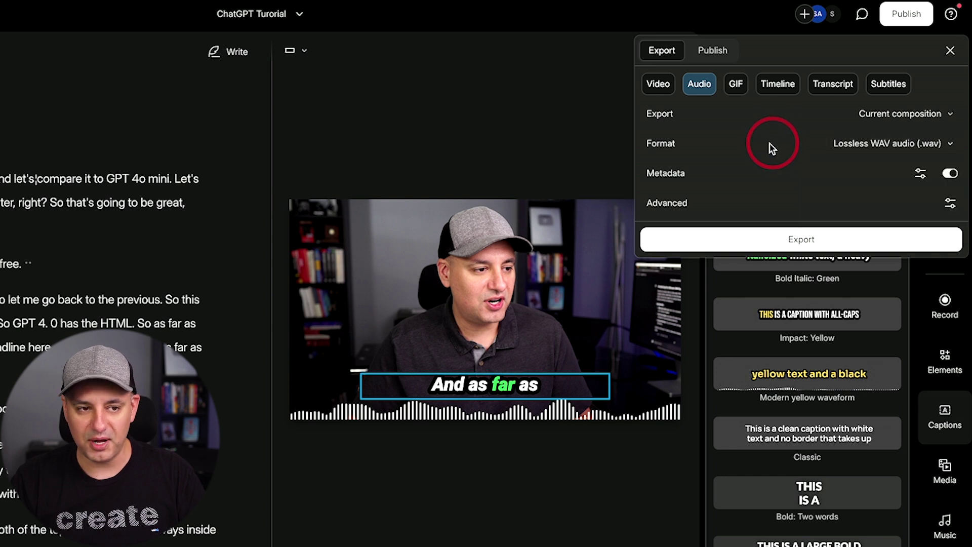
click(836, 86)
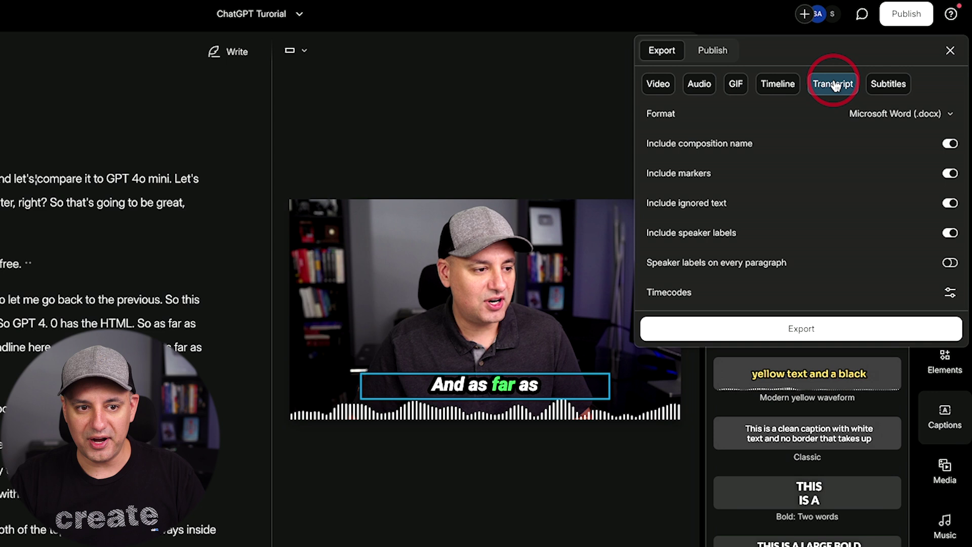
click(904, 113)
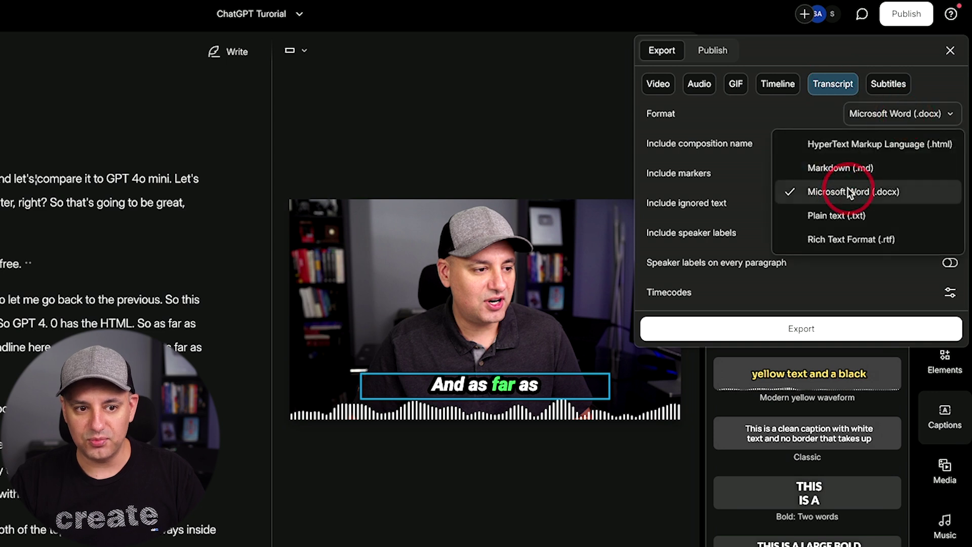
click(747, 134)
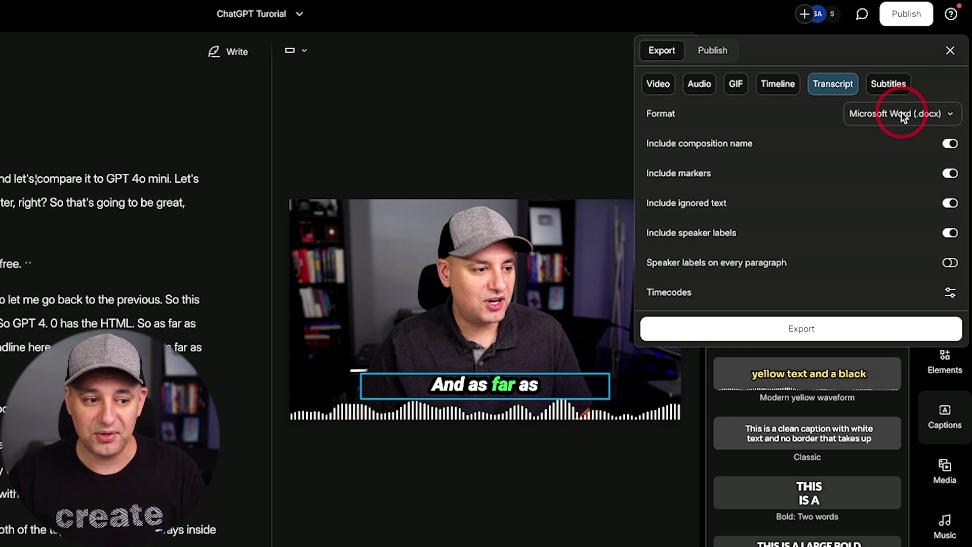
click(888, 86)
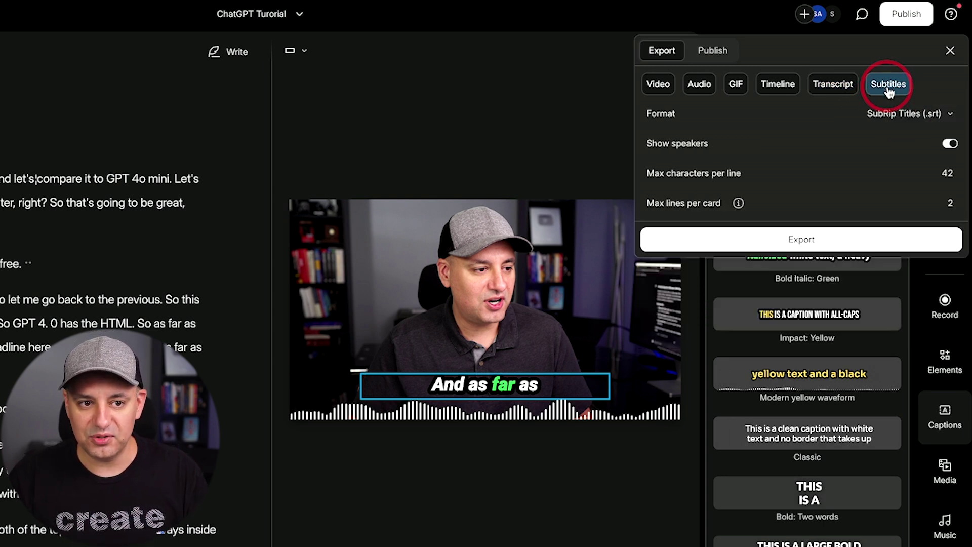
click(913, 112)
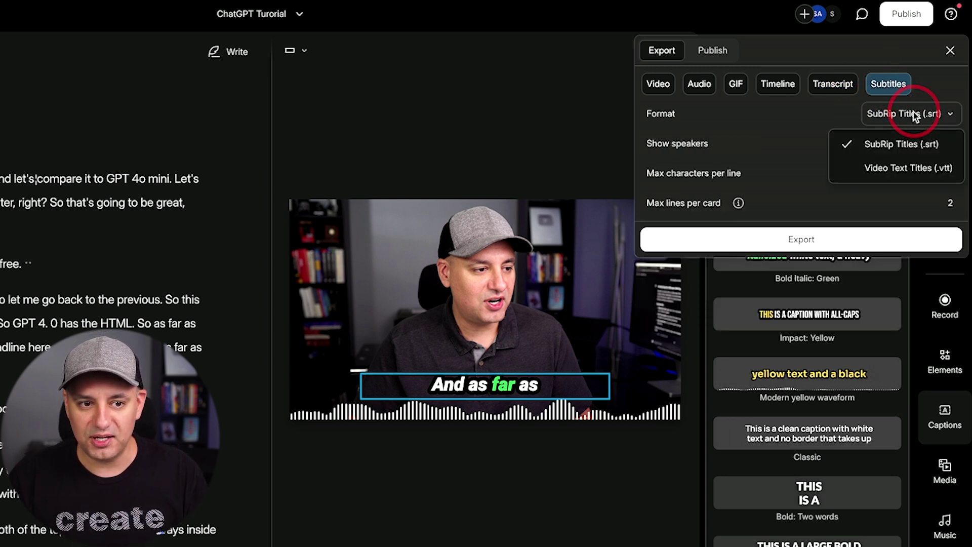
click(927, 146)
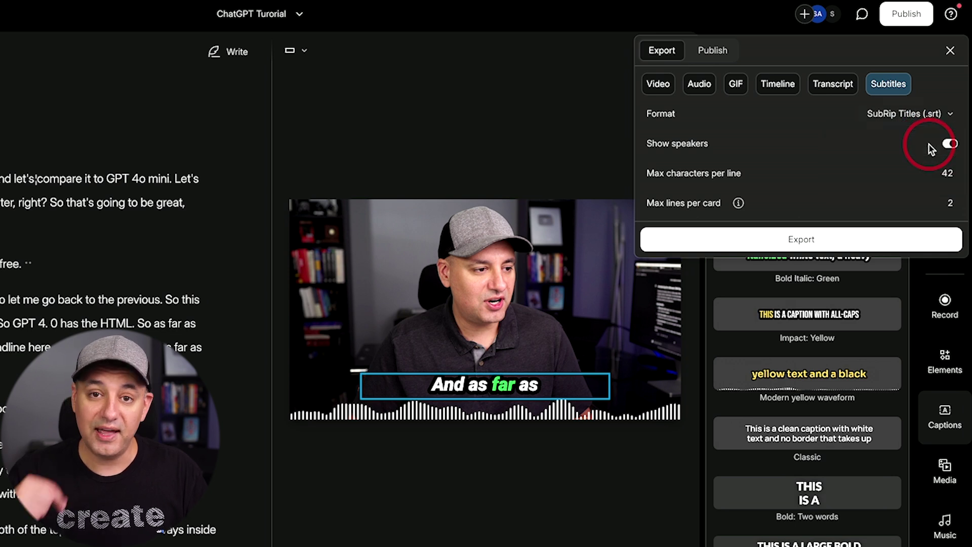